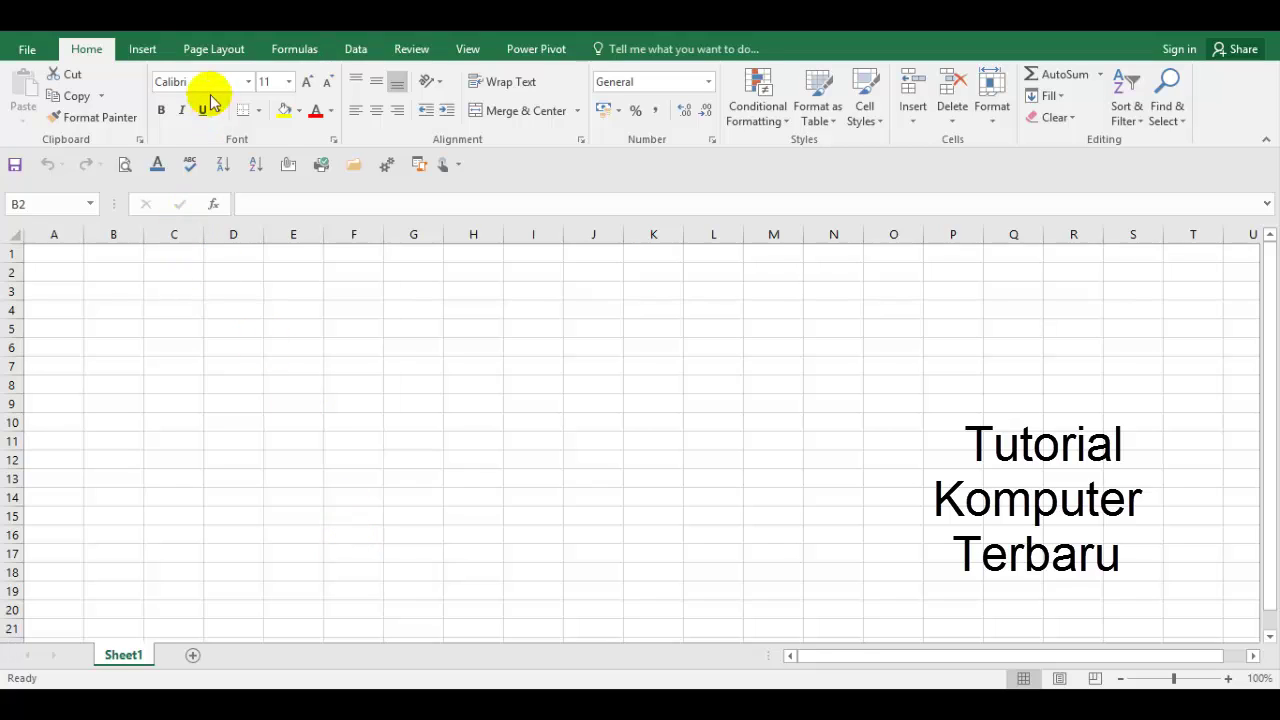
# - Bring up the View ribbon with its Macros commands, after briefly visiting the File page
pyautogui.click(144, 52)
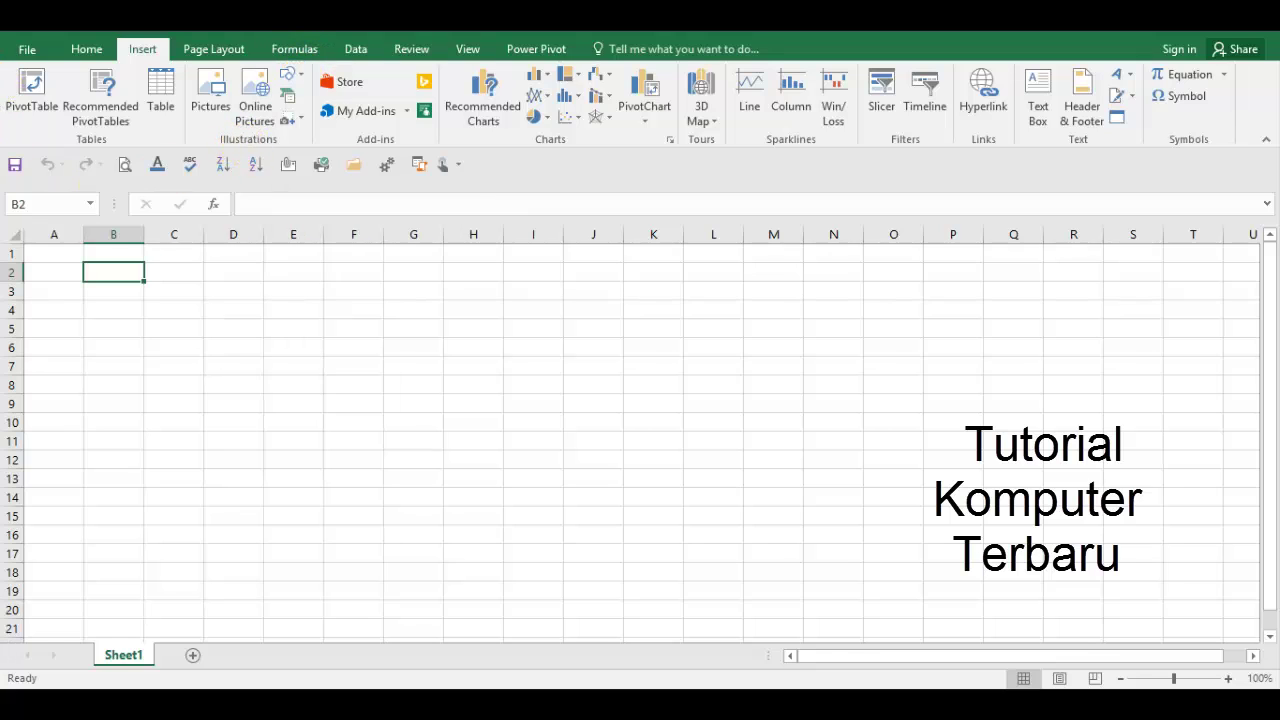
pyautogui.click(97, 50)
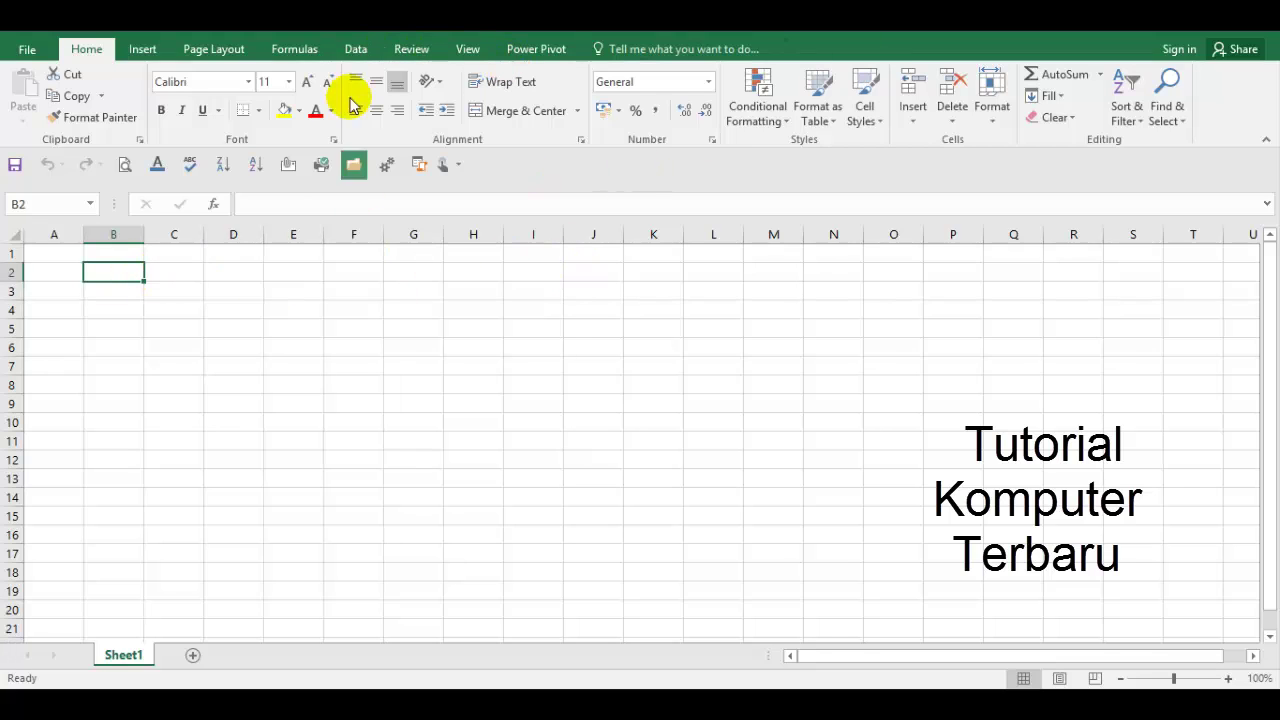
pyautogui.click(470, 52)
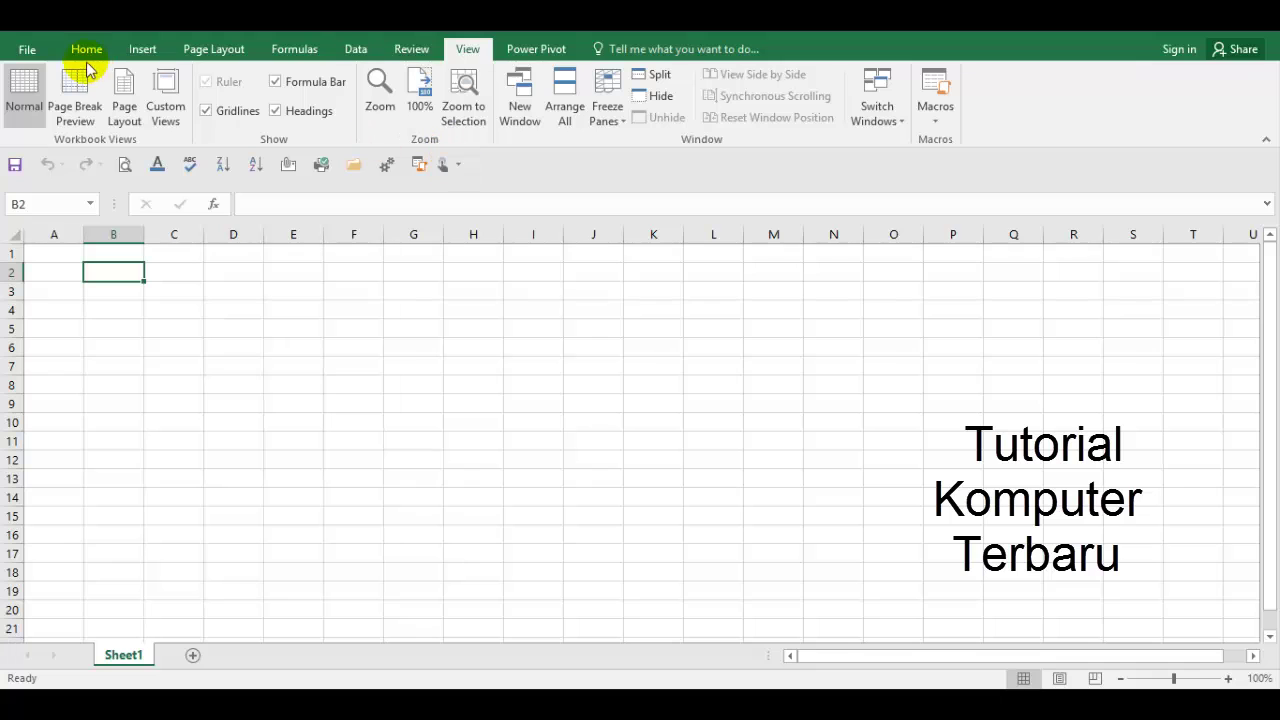
pyautogui.click(24, 50)
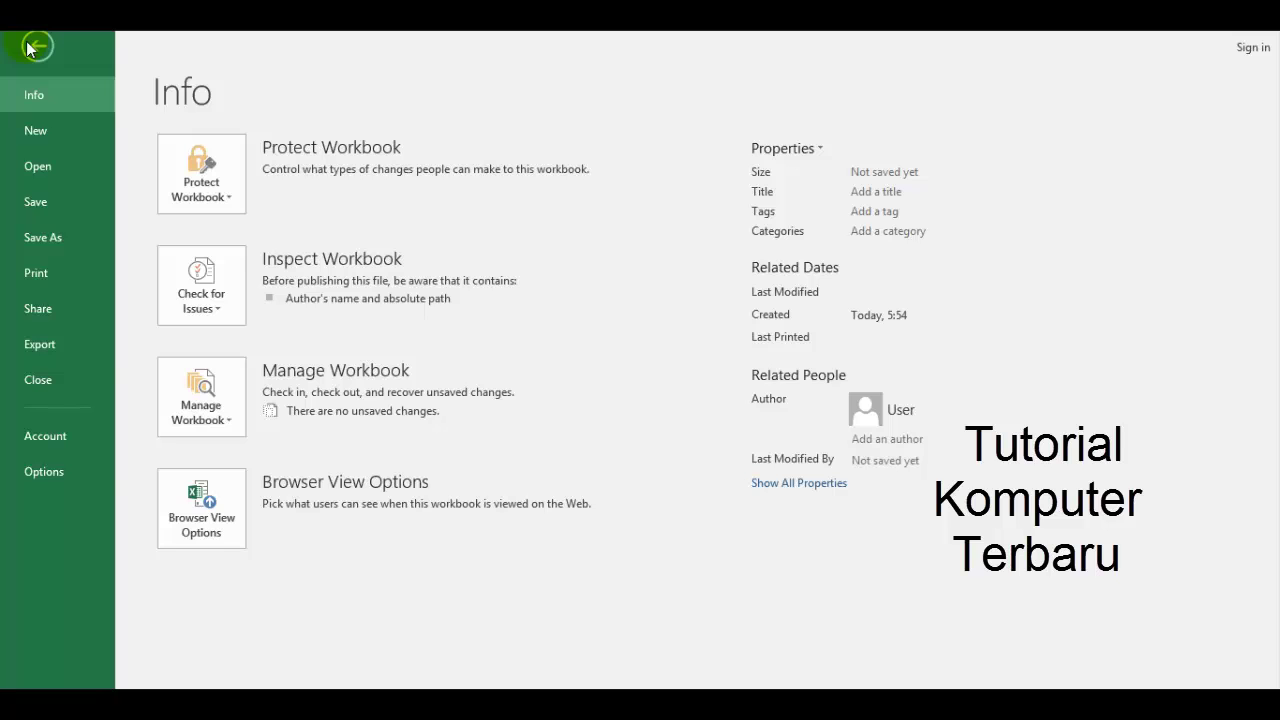
pyautogui.click(36, 46)
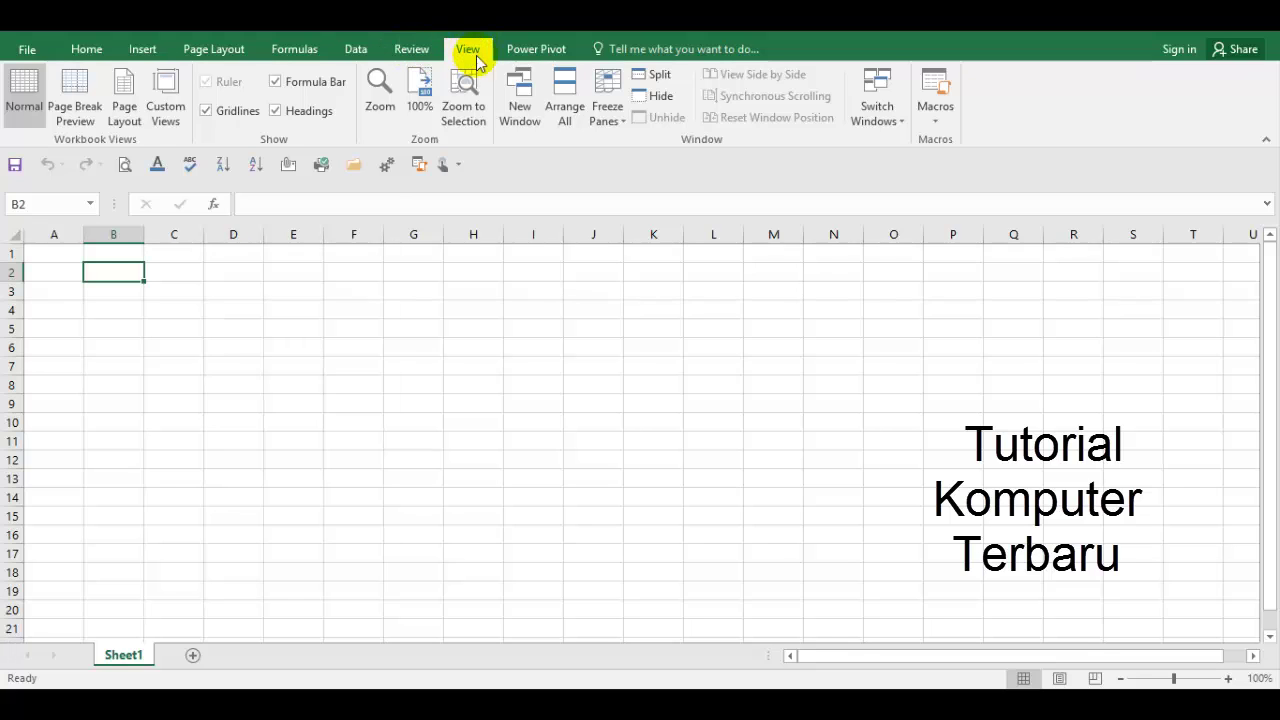
# - Start recording a new macro named 'Kuning' stored in This Workbook
pyautogui.rightClick(940, 125)
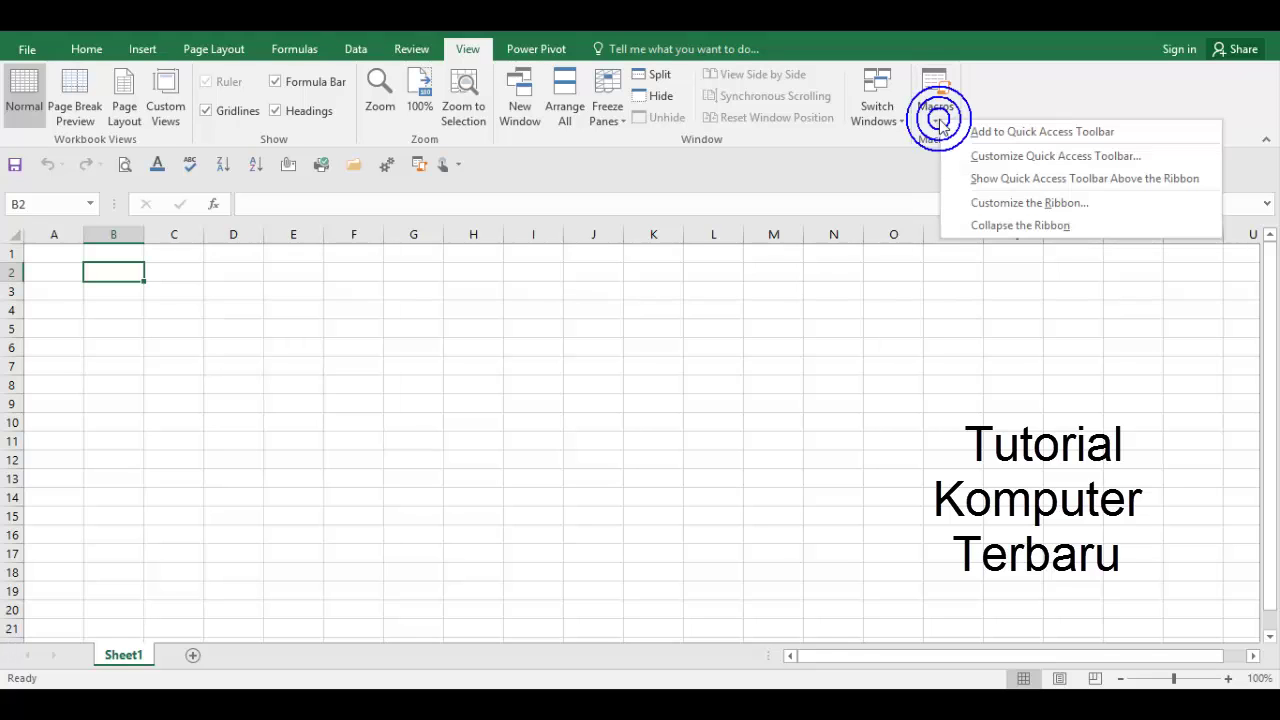
pyautogui.click(938, 122)
pyautogui.click(937, 123)
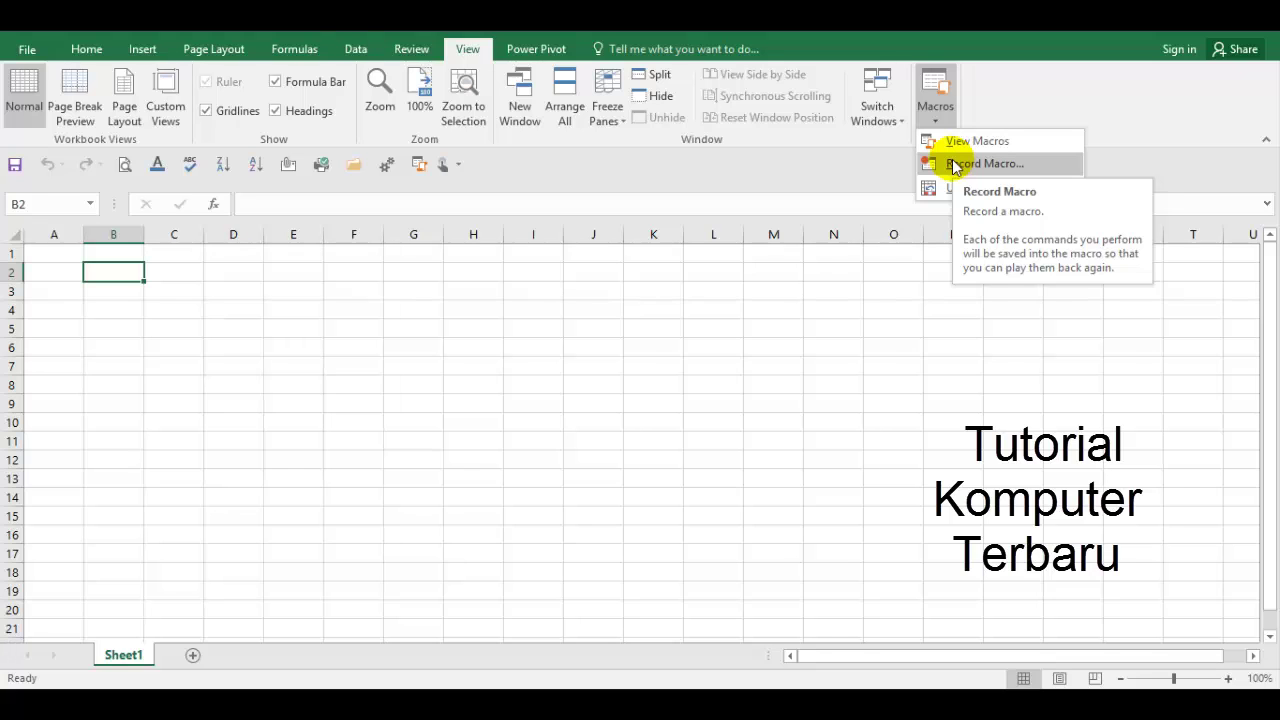
pyautogui.click(955, 166)
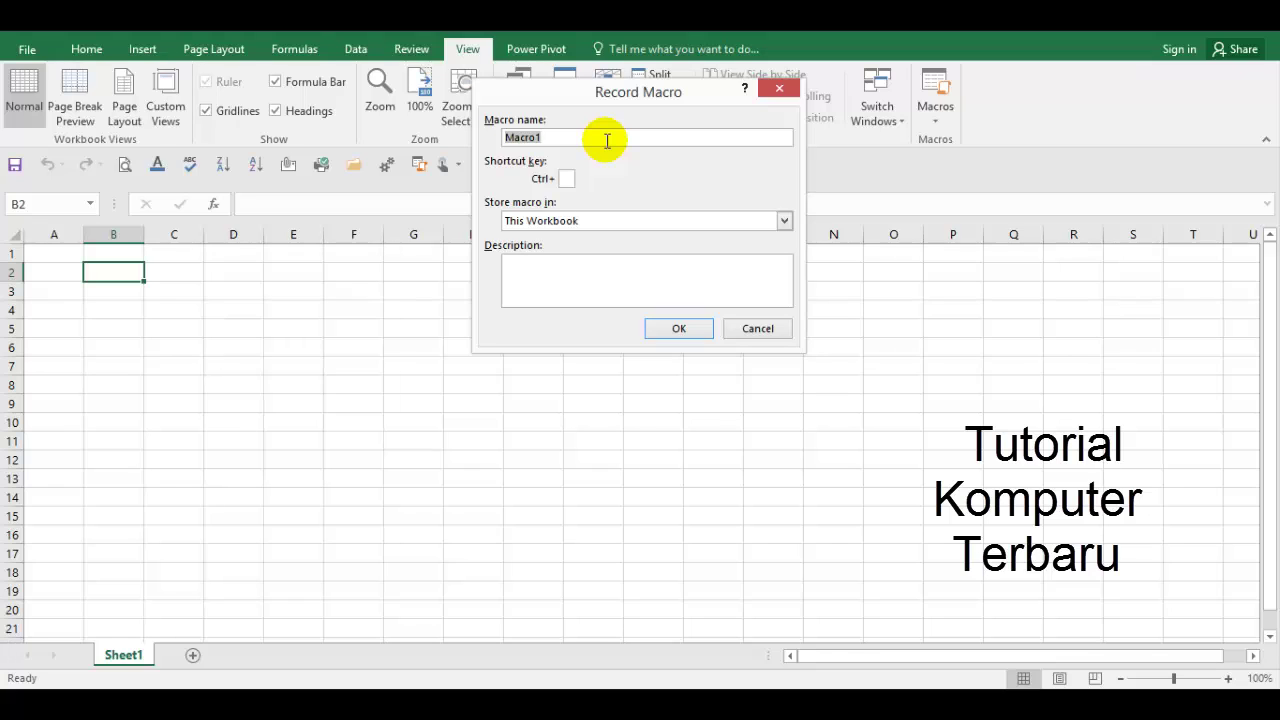
pyautogui.write('Kuning')
pyautogui.click(674, 330)
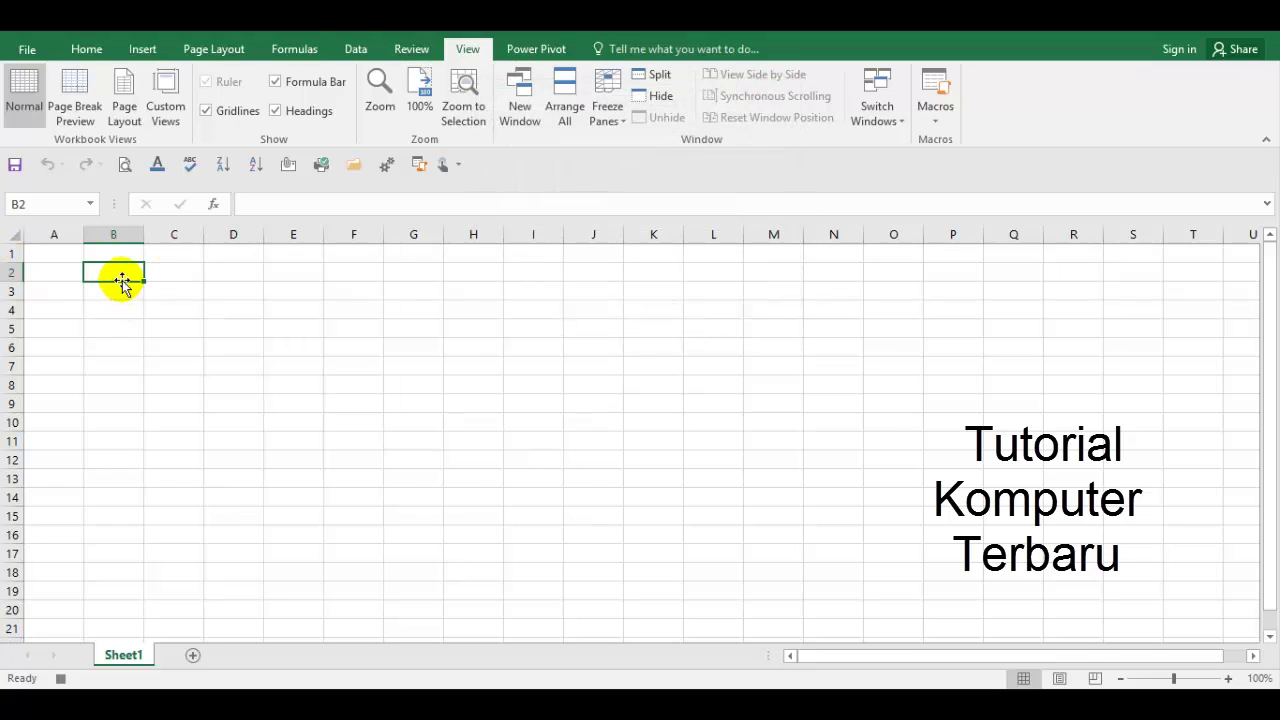
# - Fill cell B2 yellow and stop the Kuning recording, then select B3
pyautogui.click(80, 50)
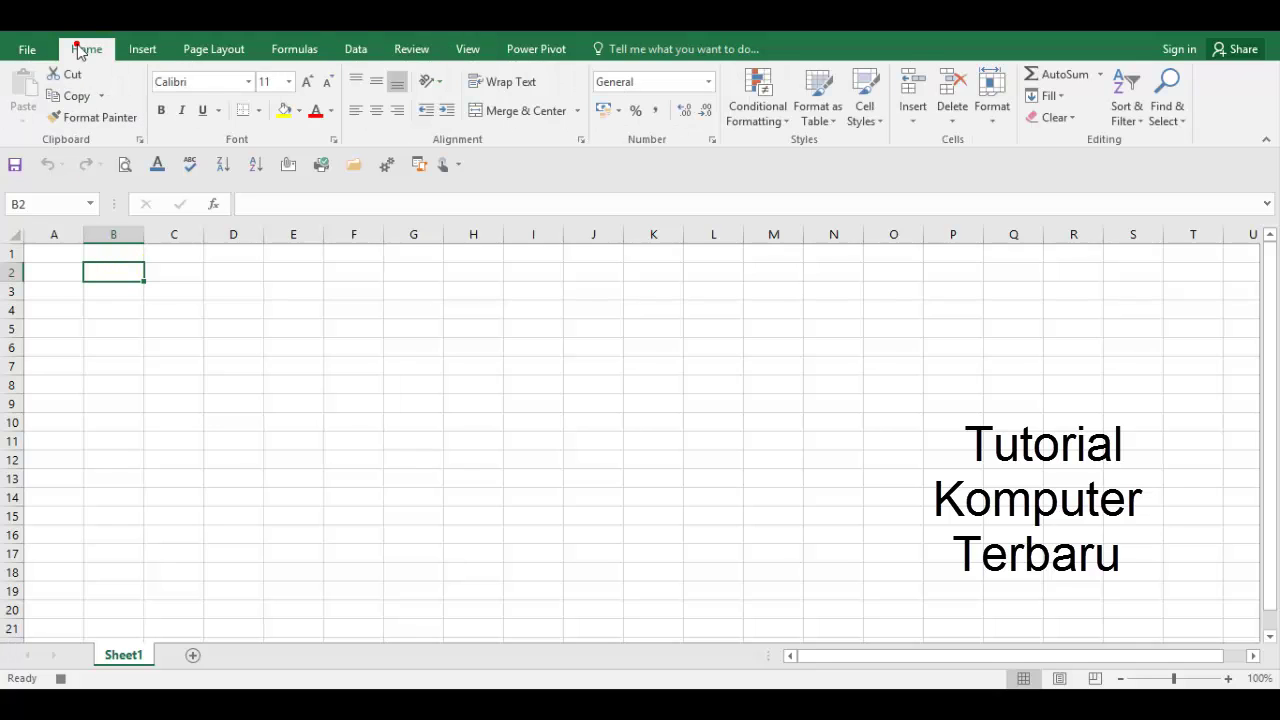
pyautogui.click(283, 115)
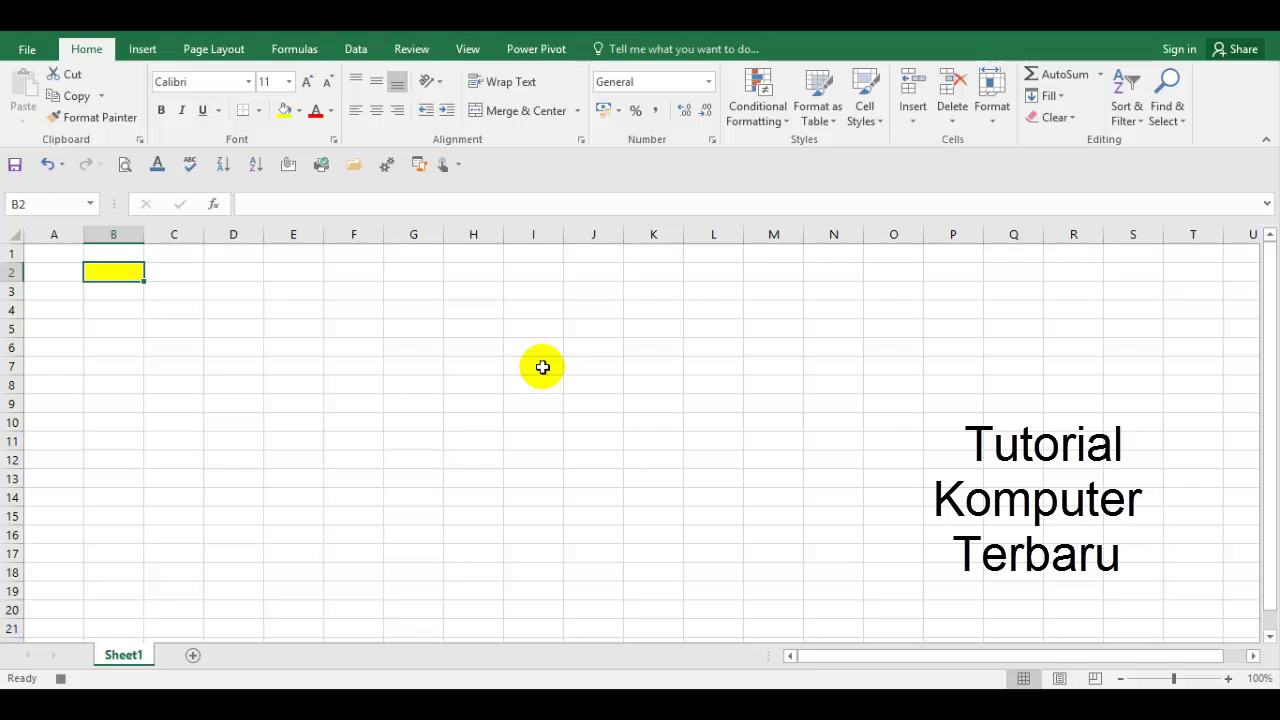
pyautogui.click(465, 52)
pyautogui.click(933, 120)
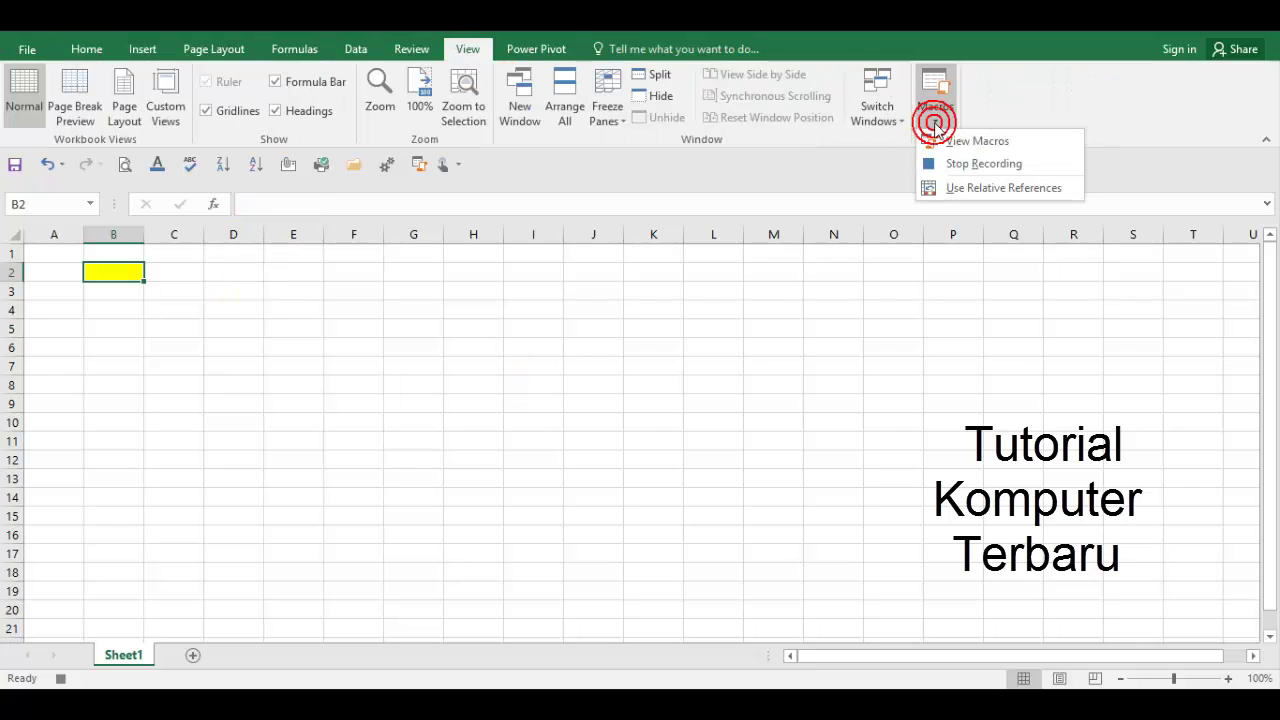
pyautogui.click(940, 165)
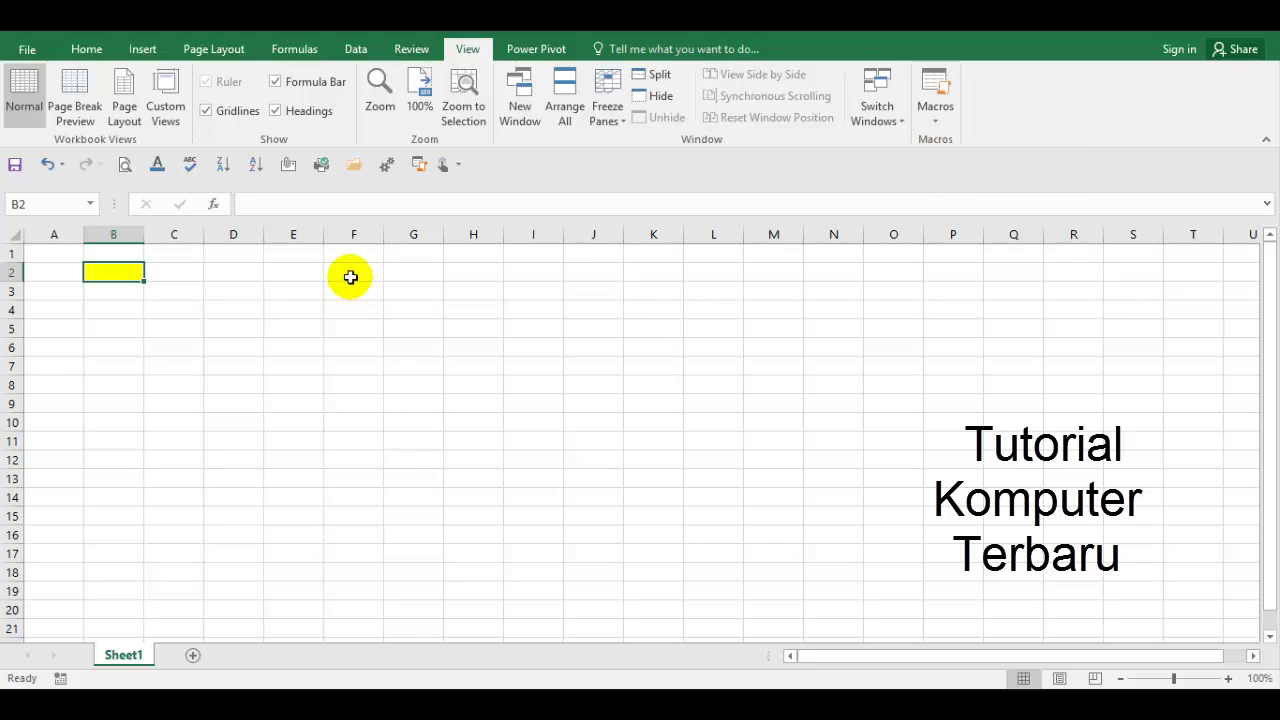
pyautogui.click(125, 290)
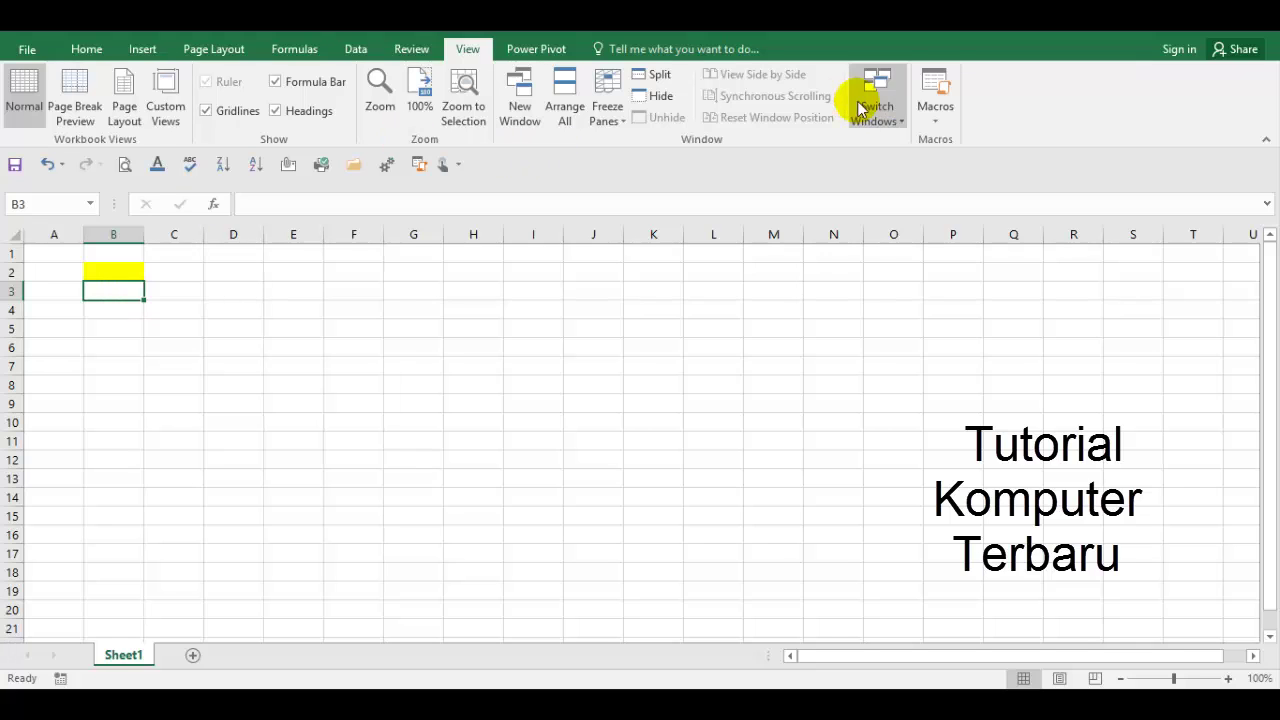
pyautogui.click(938, 122)
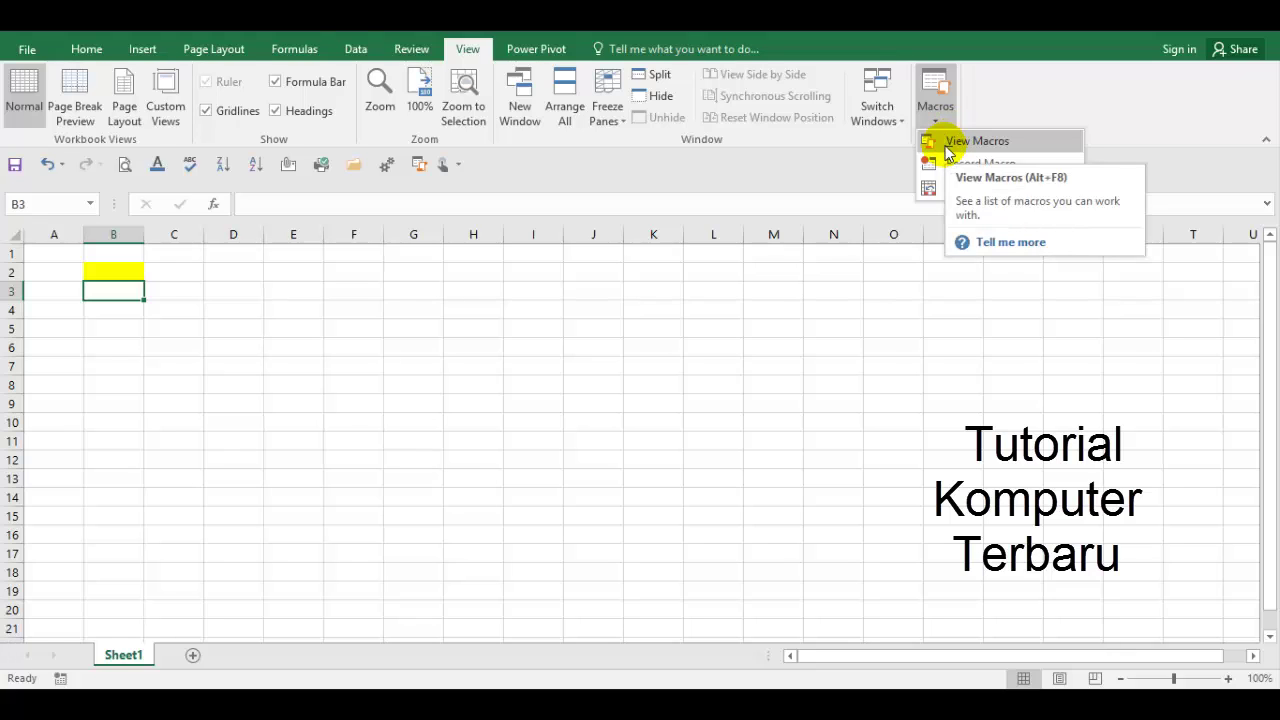
# - With B2 selected, start recording a second macro named 'Merah'
pyautogui.click(128, 273)
pyautogui.click(129, 274)
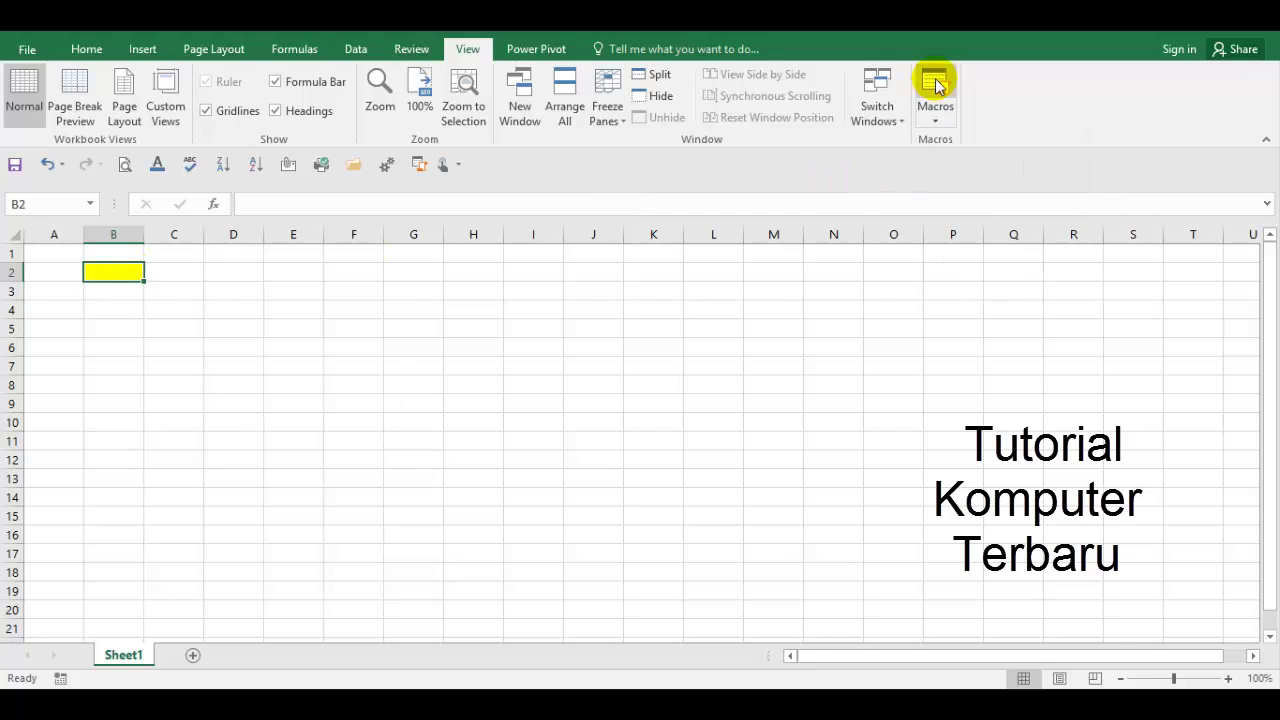
pyautogui.click(937, 126)
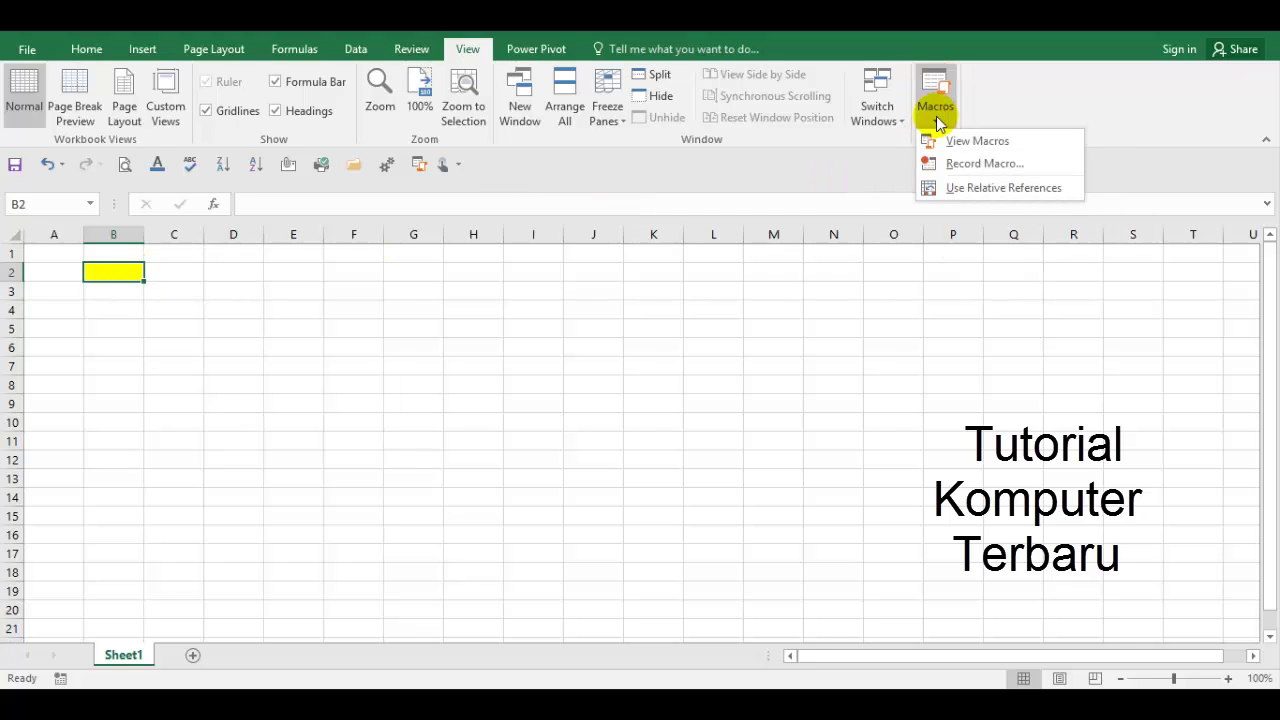
pyautogui.click(950, 168)
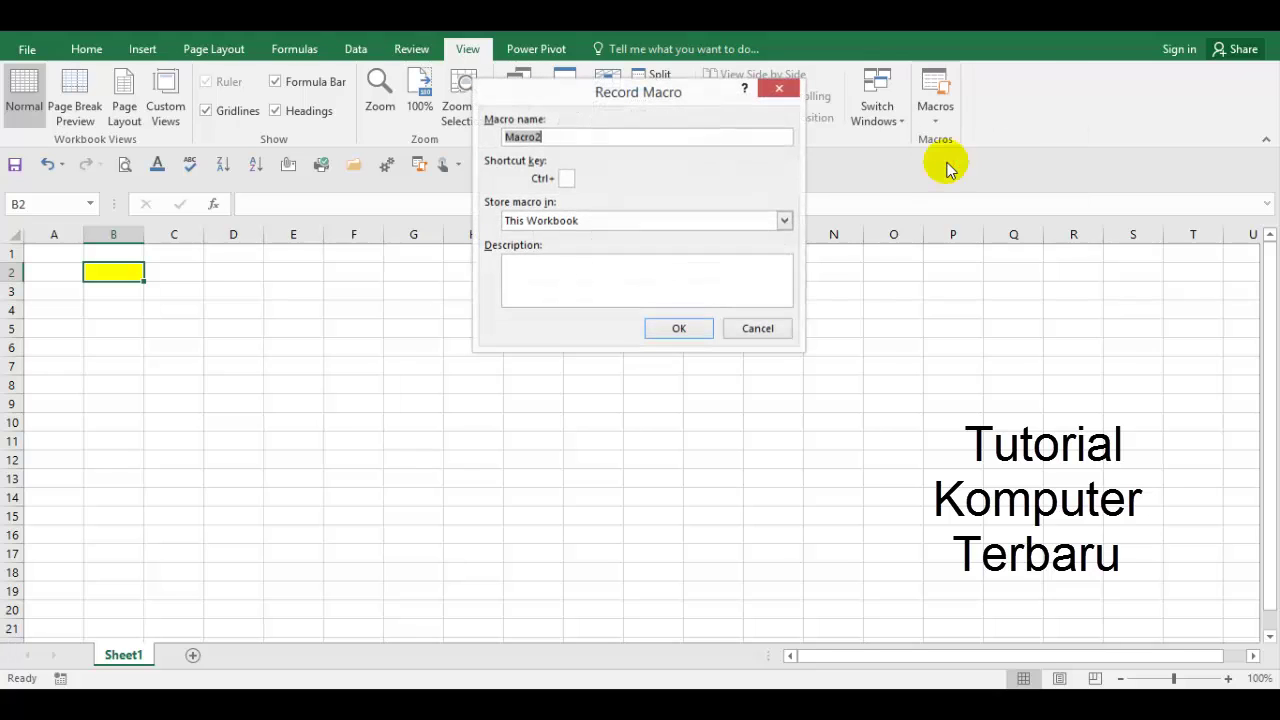
pyautogui.write('Me')
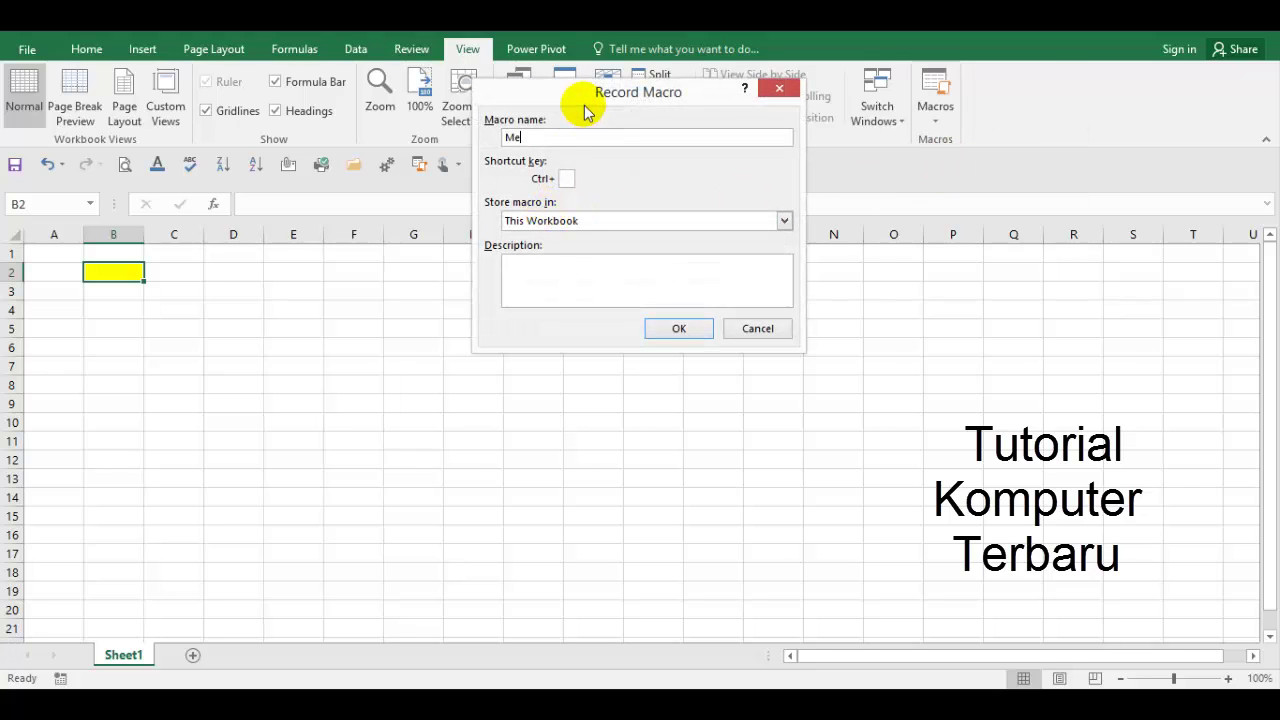
pyautogui.write('rah')
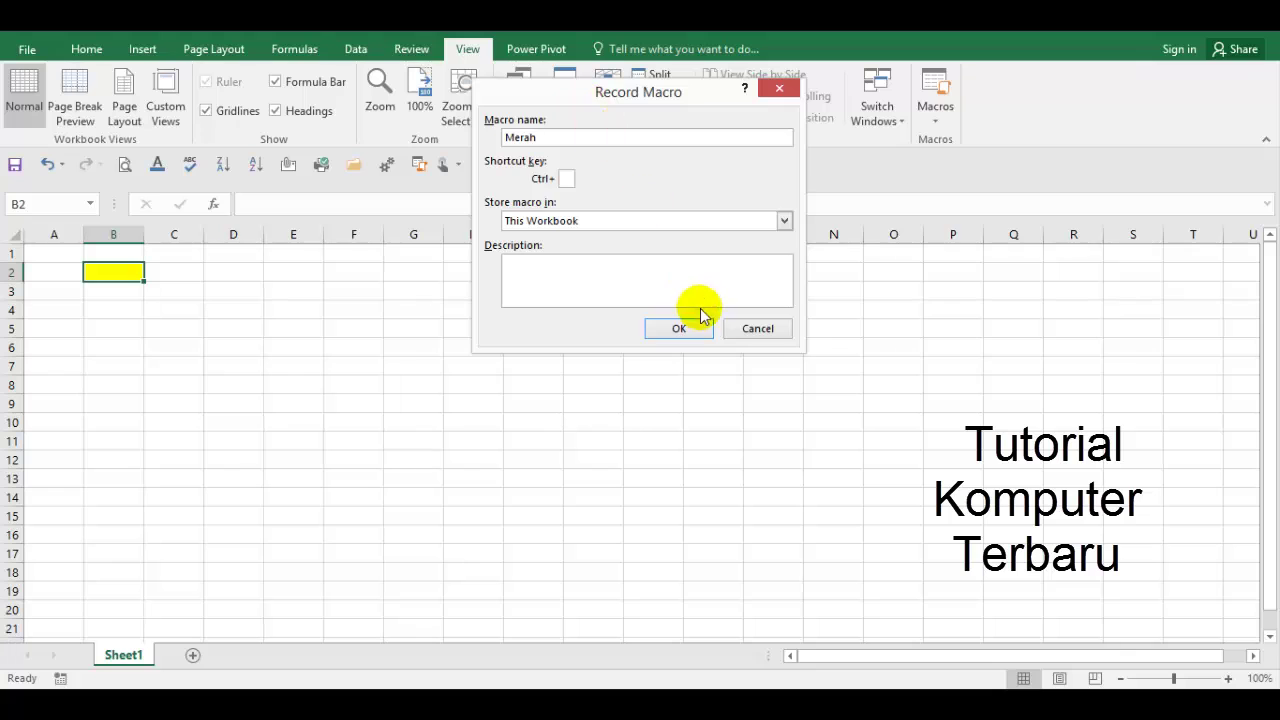
pyautogui.click(680, 328)
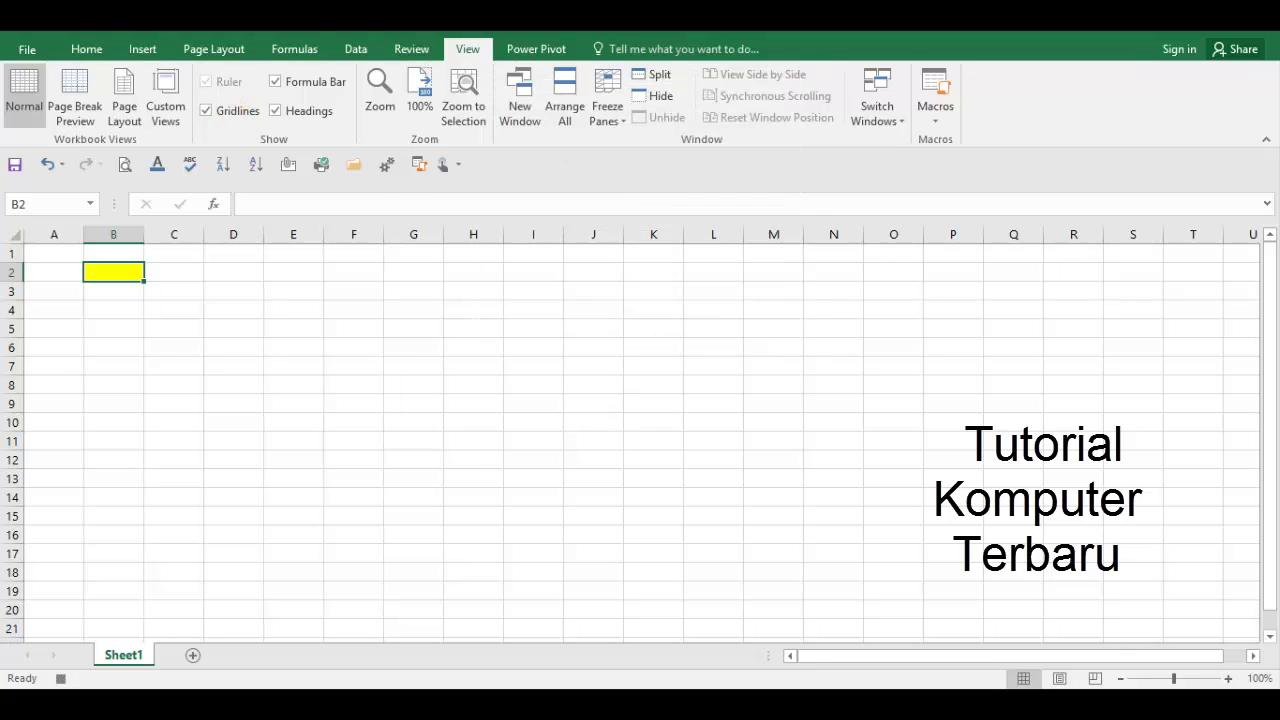
# - Change B2's fill to red and stop the Merah recording
pyautogui.click(87, 47)
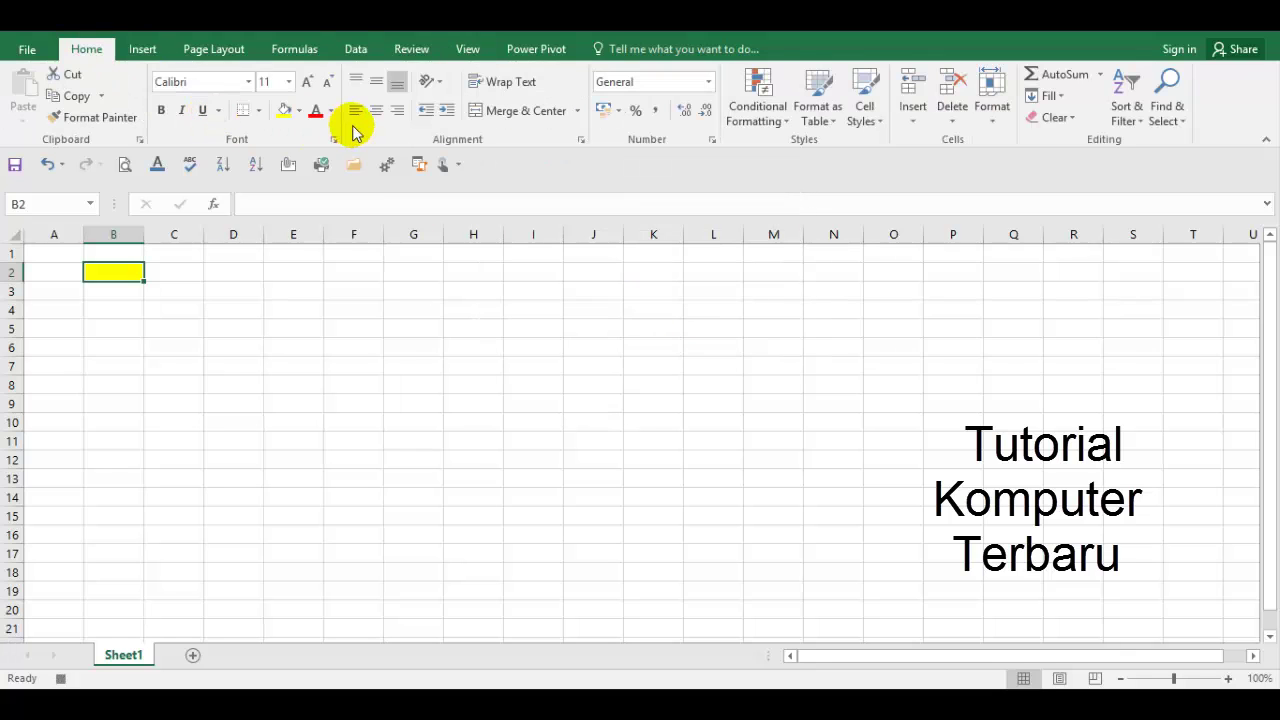
pyautogui.click(299, 111)
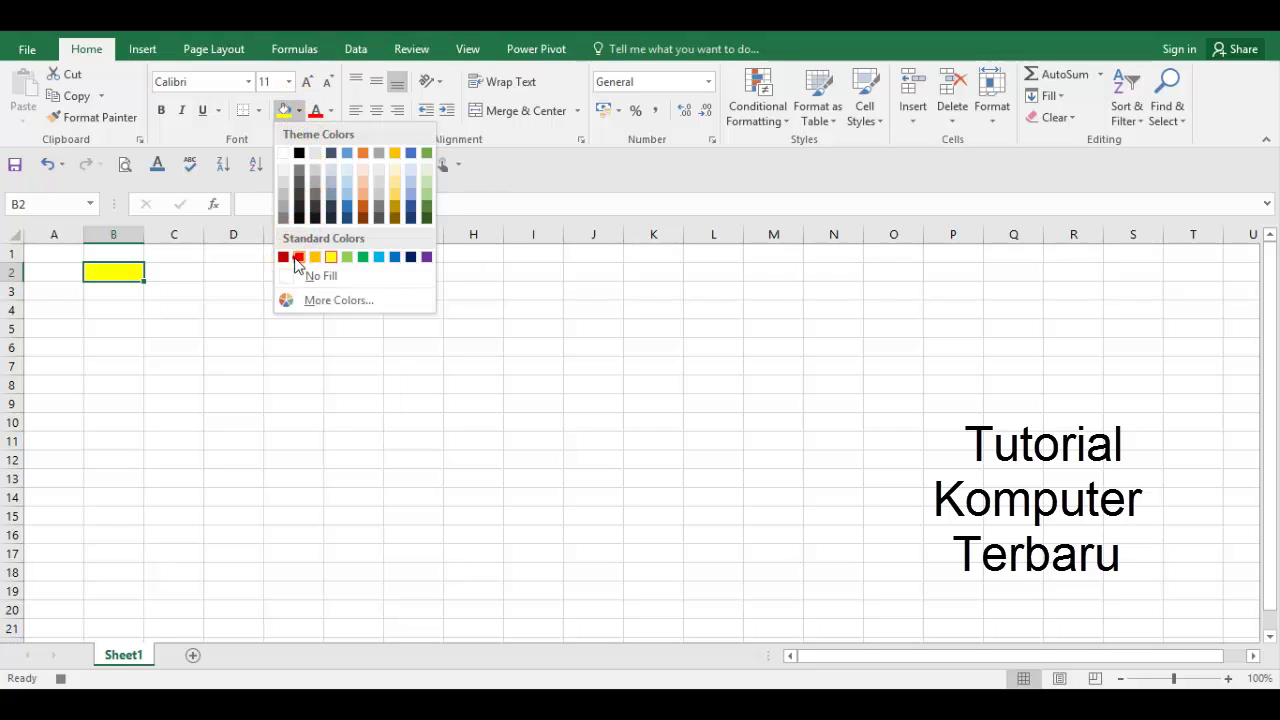
pyautogui.click(298, 257)
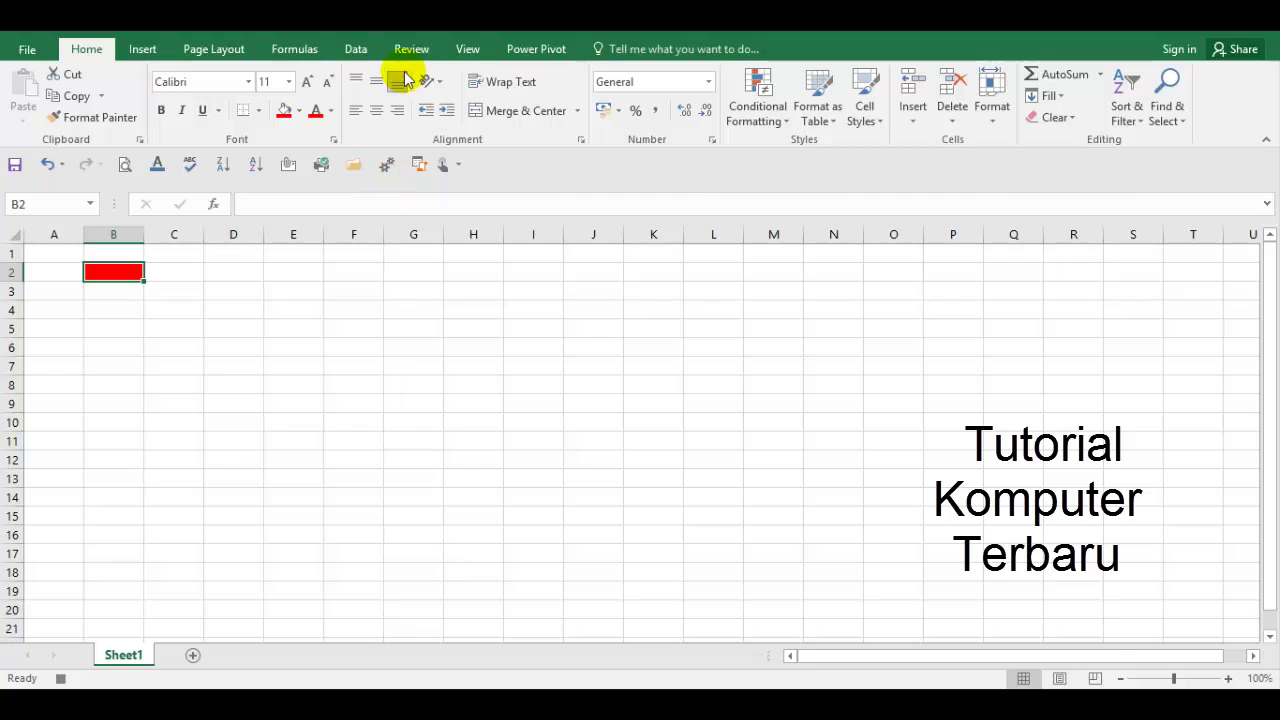
pyautogui.click(470, 50)
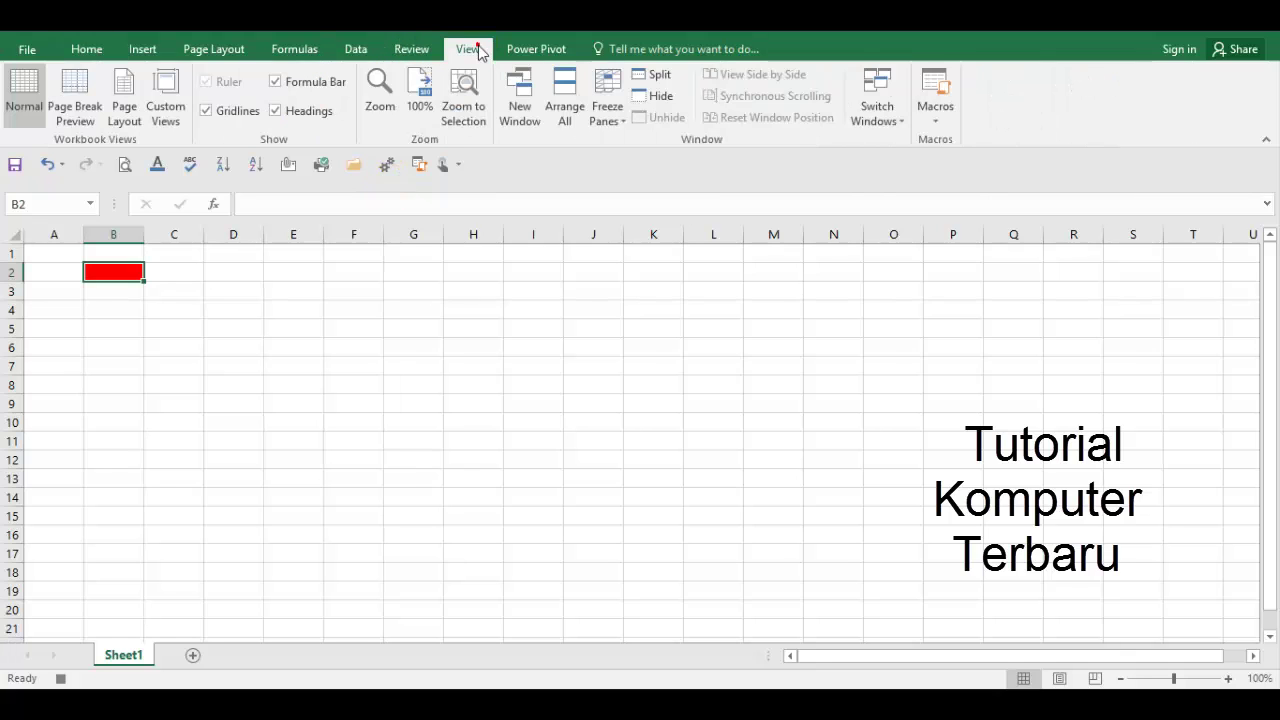
pyautogui.click(938, 118)
pyautogui.click(950, 163)
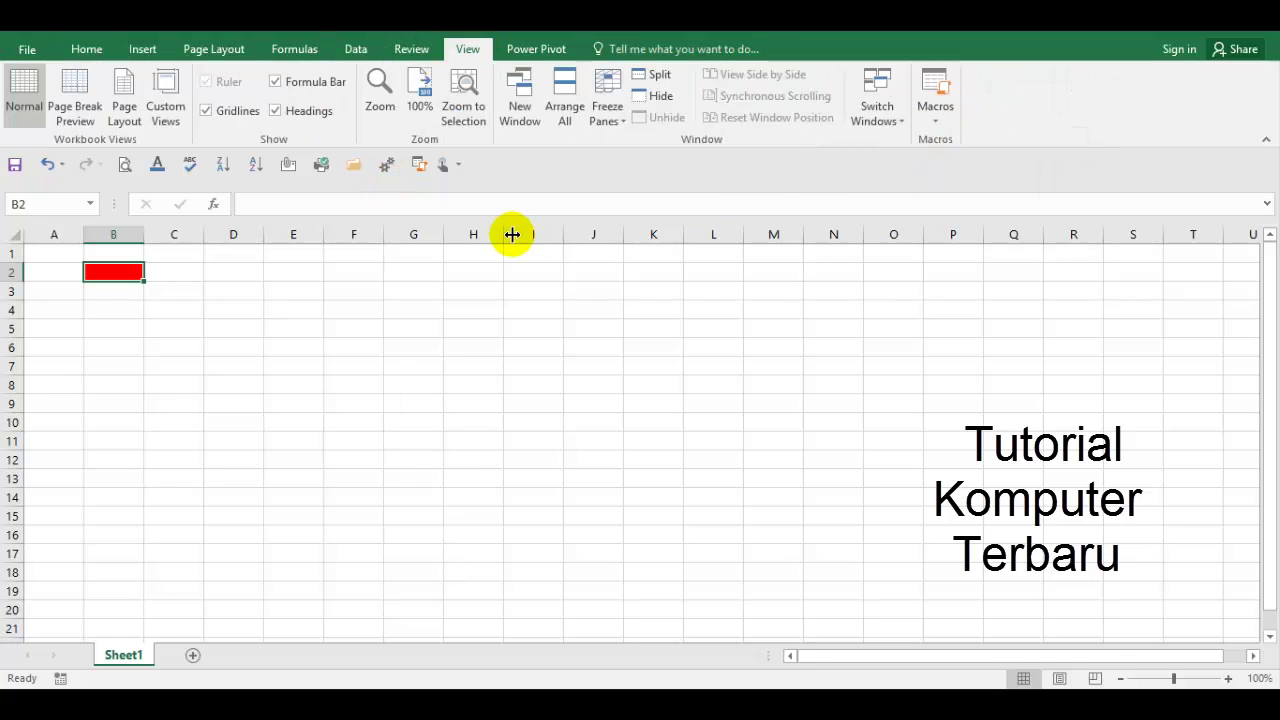
# - Start recording a third macro named 'Hijau'
pyautogui.click(933, 122)
pyautogui.click(945, 162)
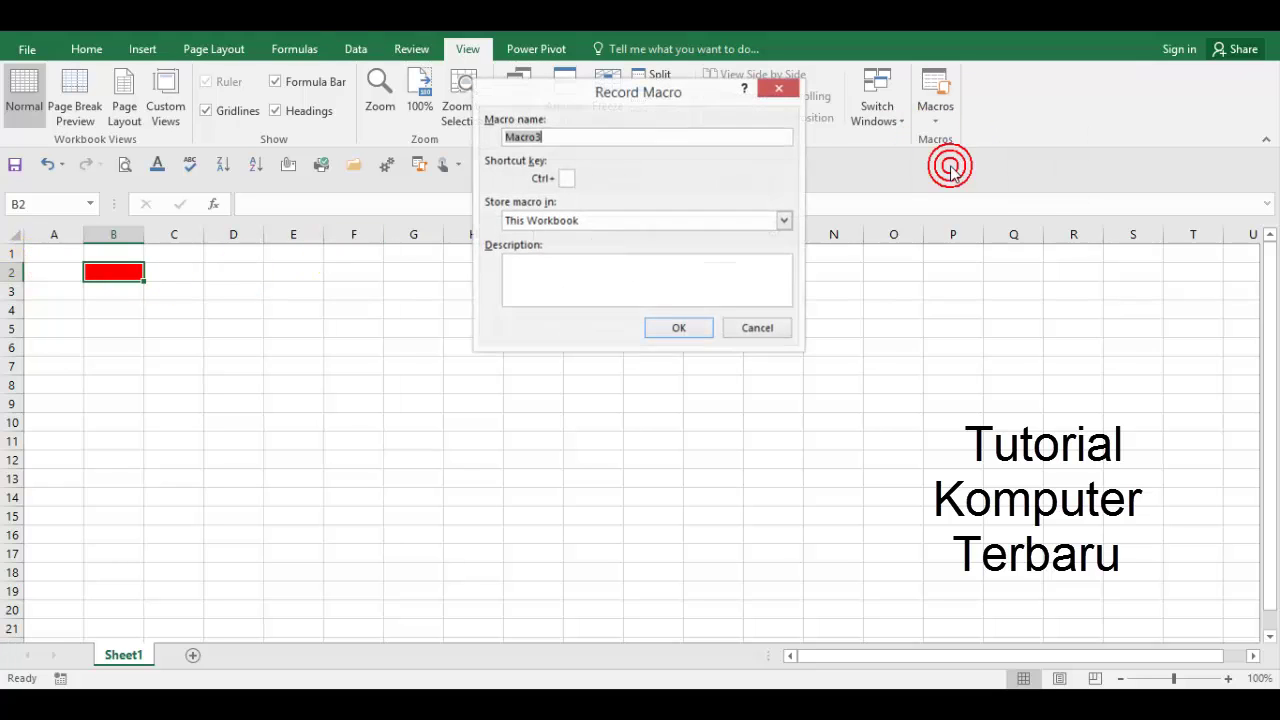
pyautogui.write('Hijau')
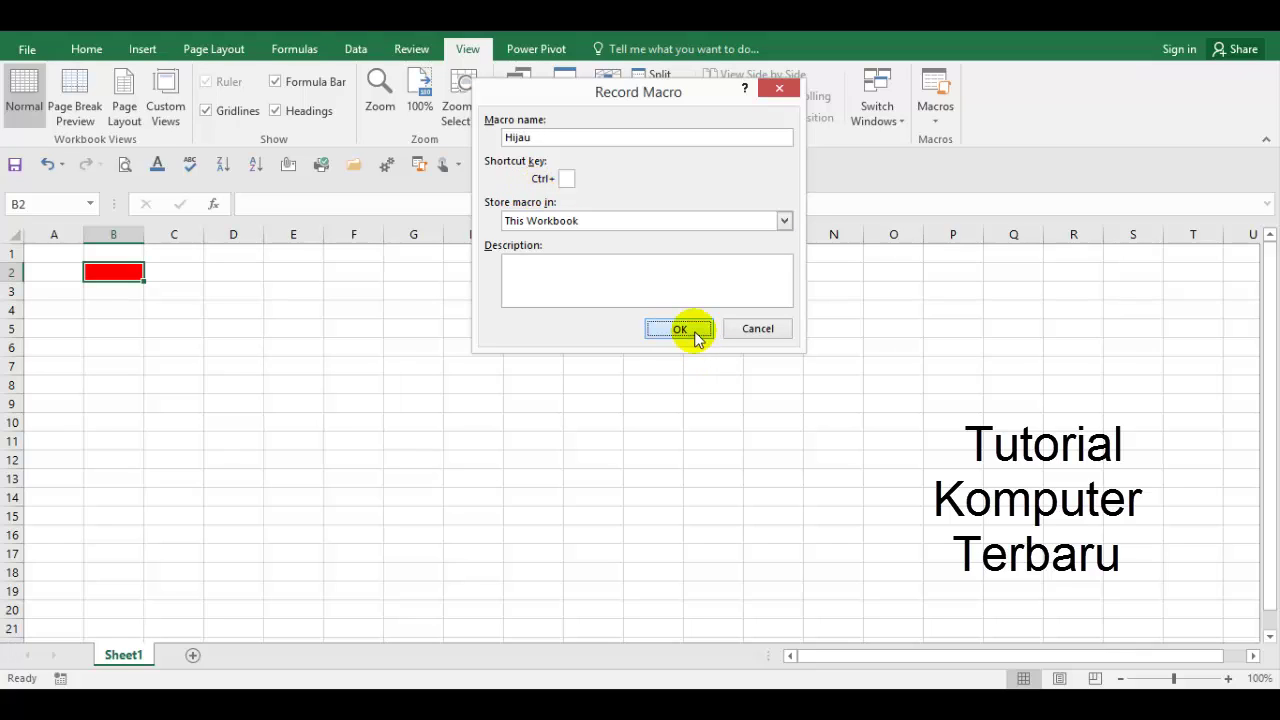
pyautogui.click(695, 333)
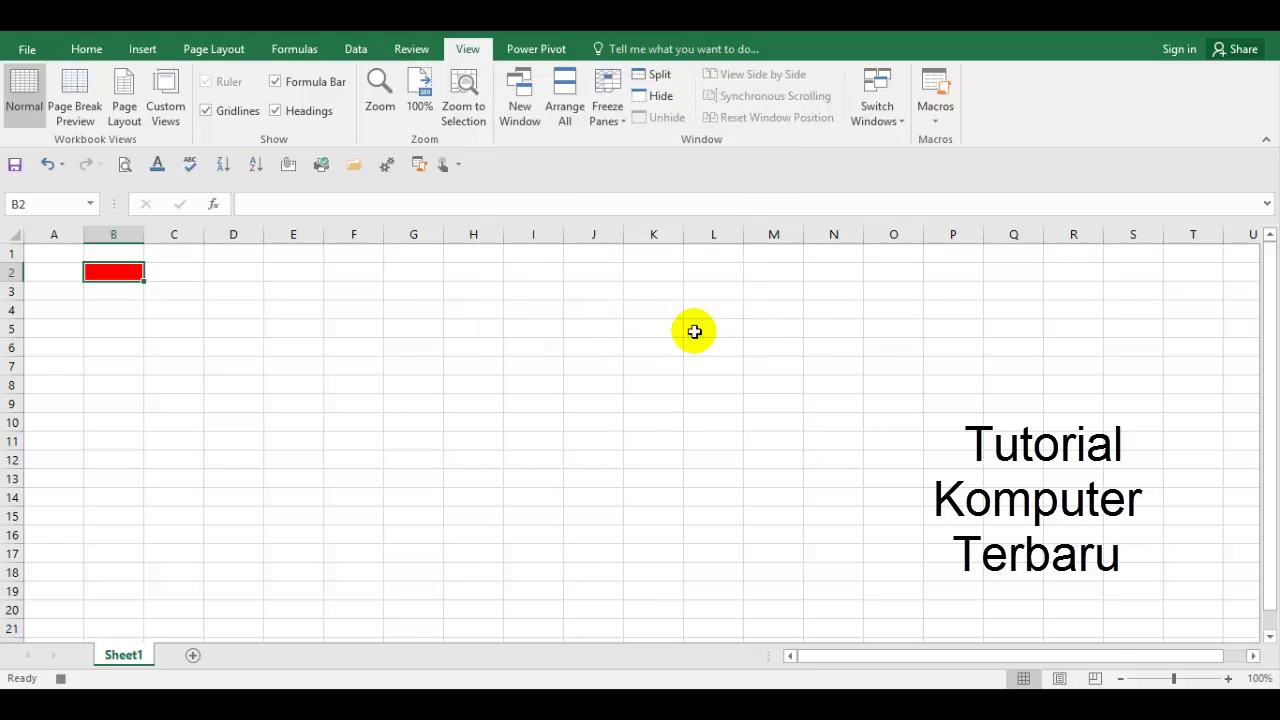
# - Fill cell B2 green, then click D4 and D2 before reselecting B2
pyautogui.click(86, 48)
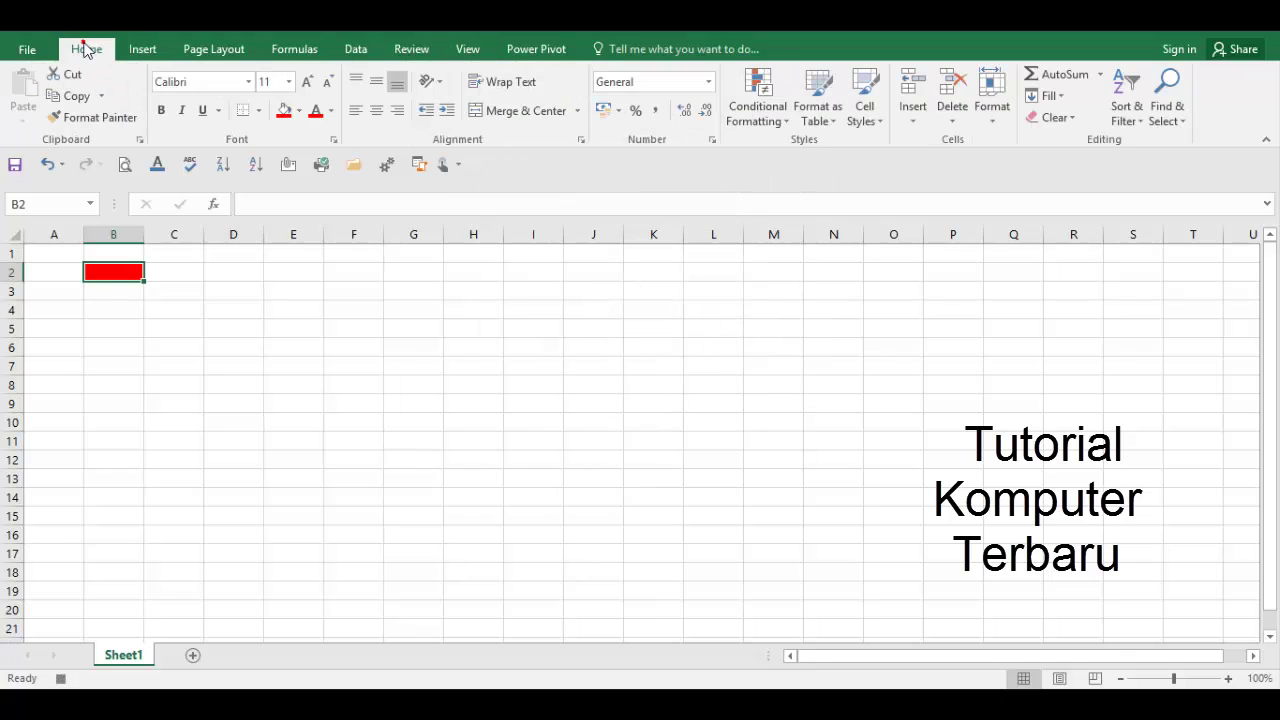
pyautogui.click(301, 111)
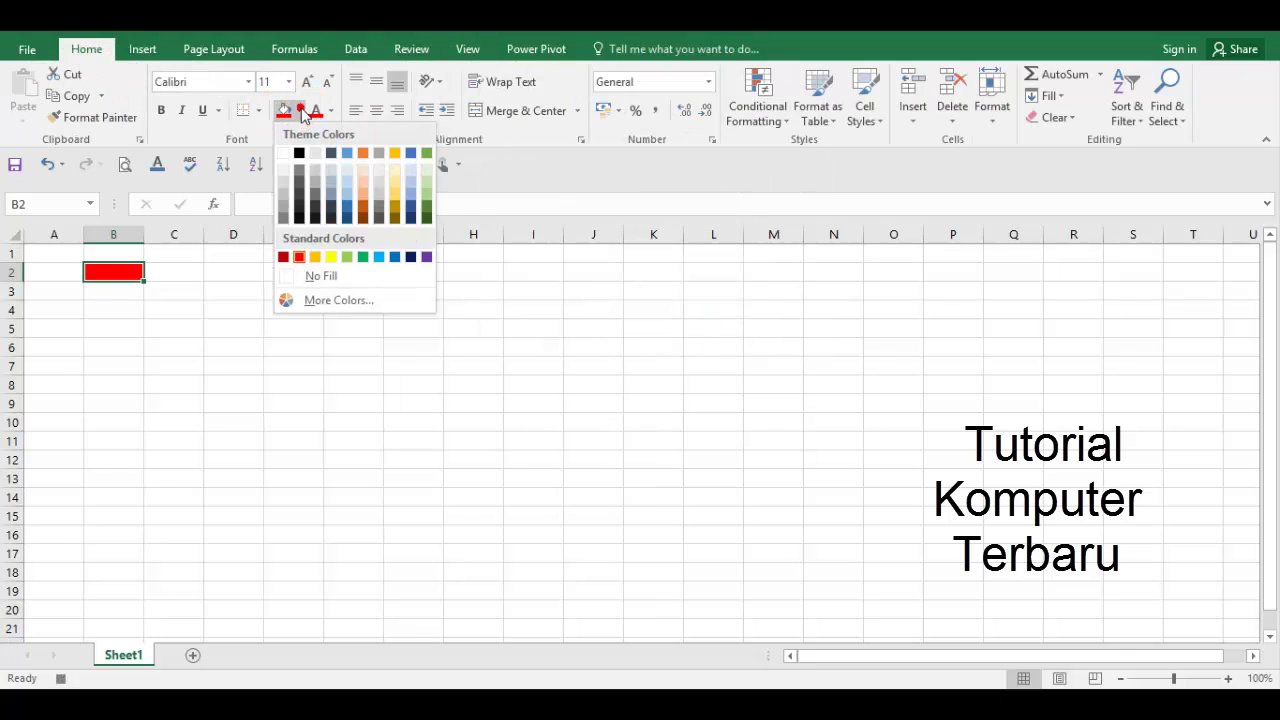
pyautogui.click(363, 258)
pyautogui.click(240, 312)
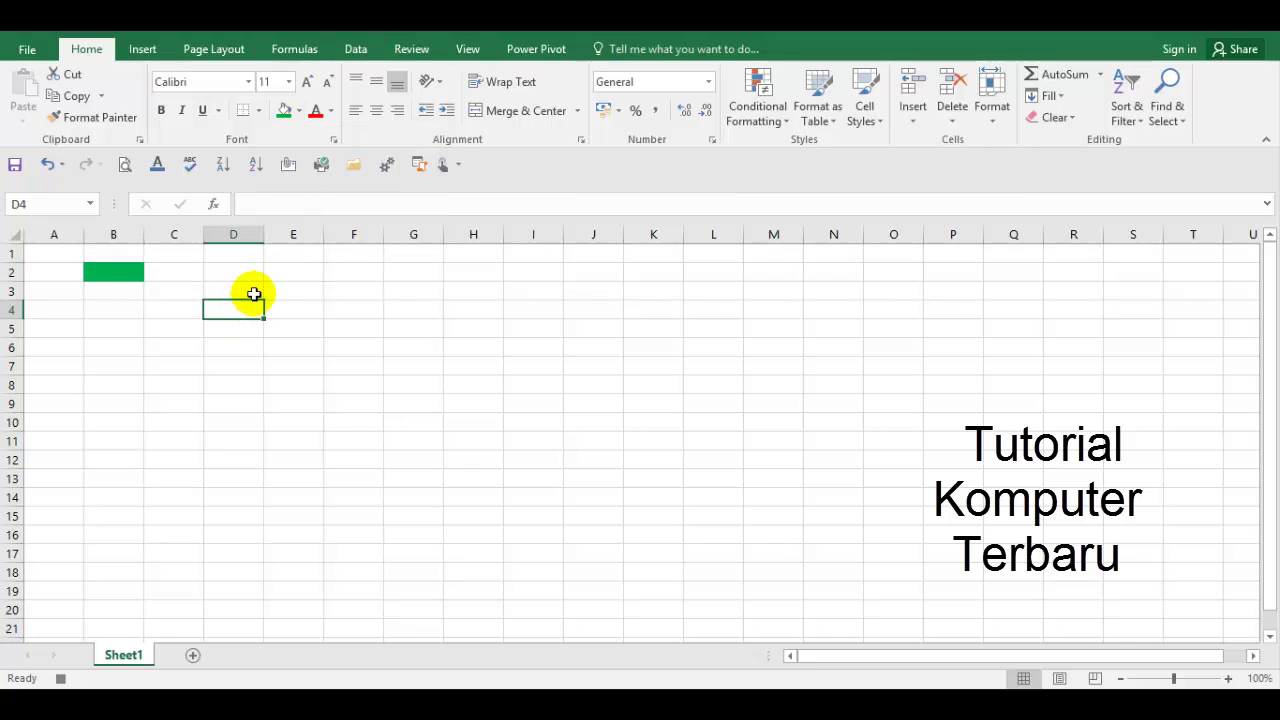
pyautogui.click(243, 272)
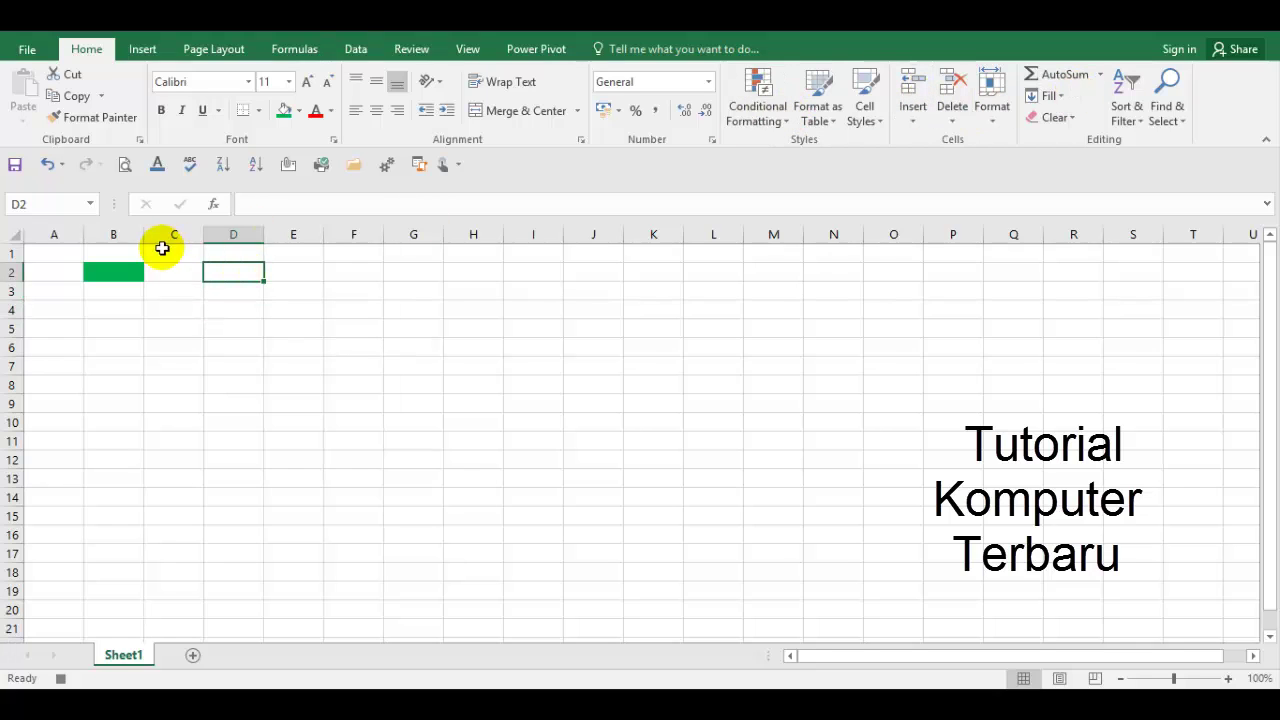
pyautogui.click(110, 272)
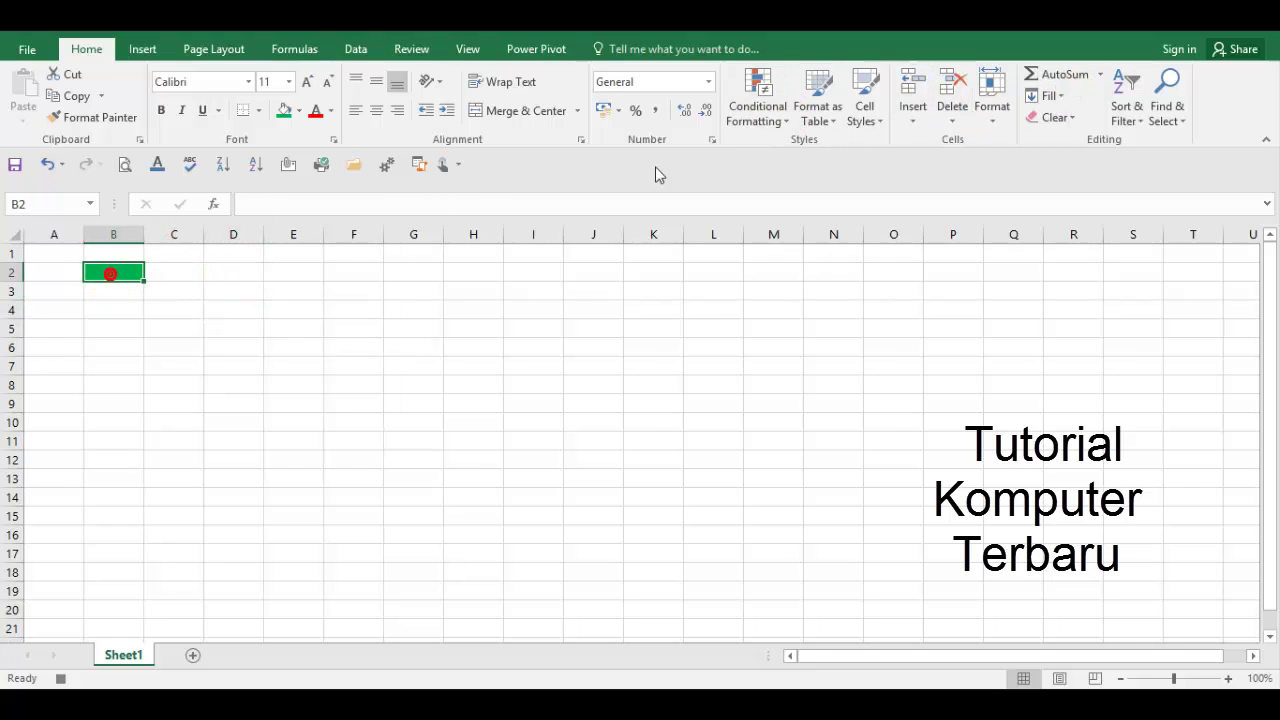
# - Stop recording the Hijau macro
pyautogui.click(993, 112)
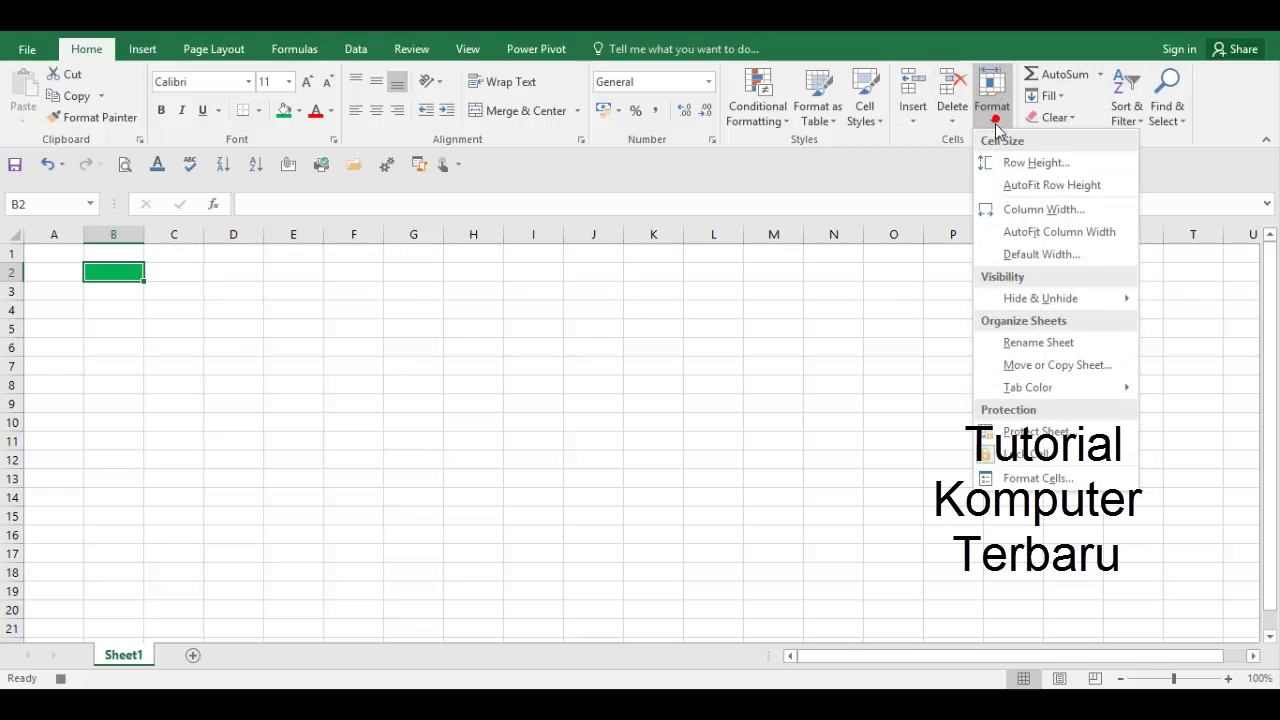
pyautogui.click(465, 52)
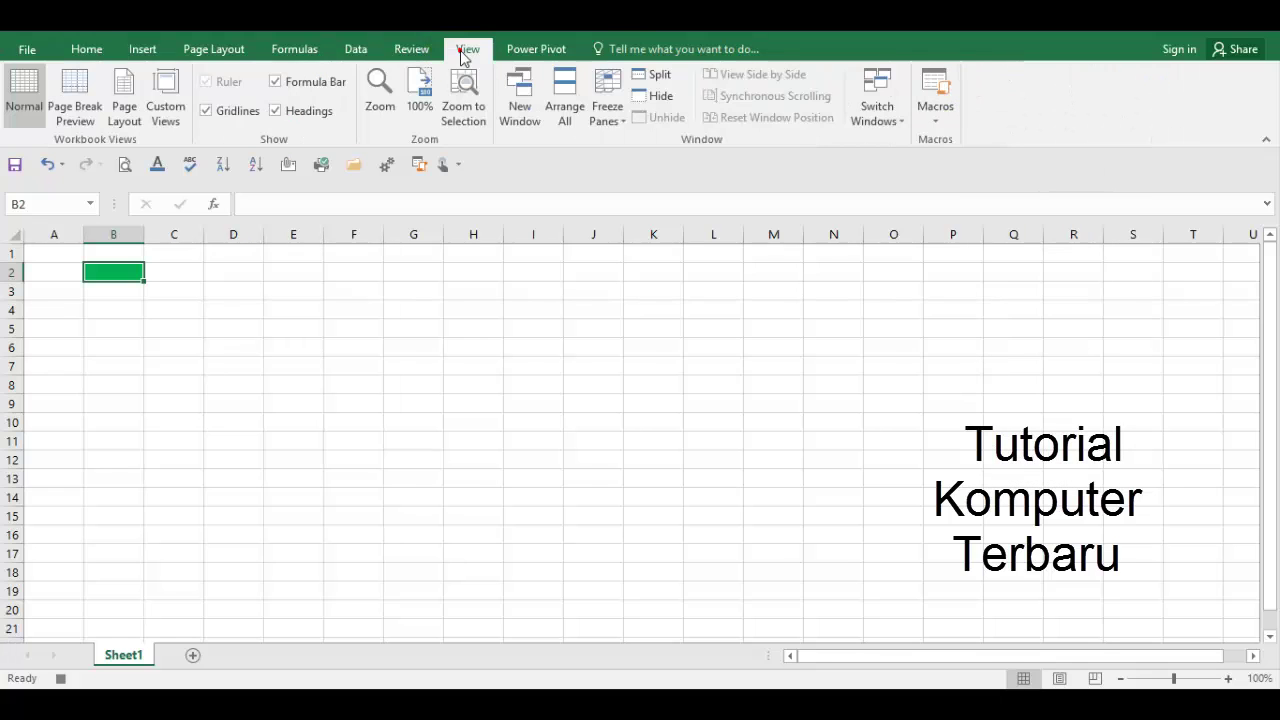
pyautogui.click(938, 120)
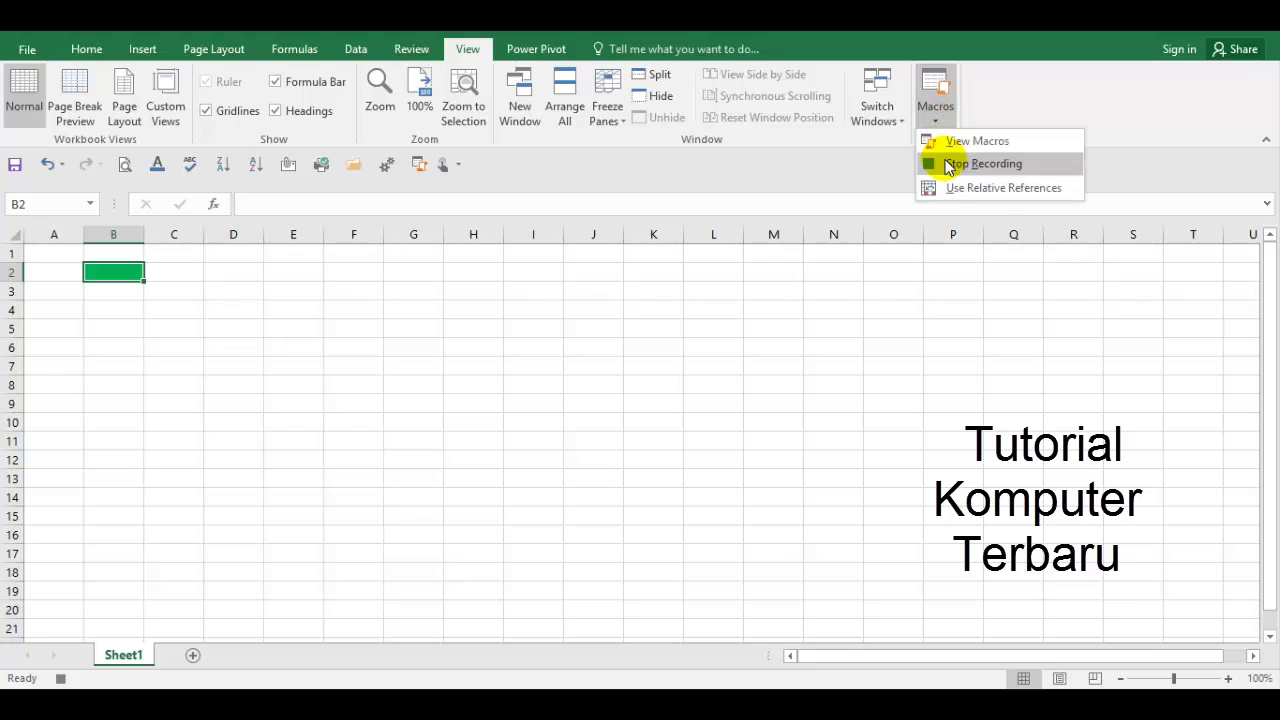
pyautogui.click(948, 166)
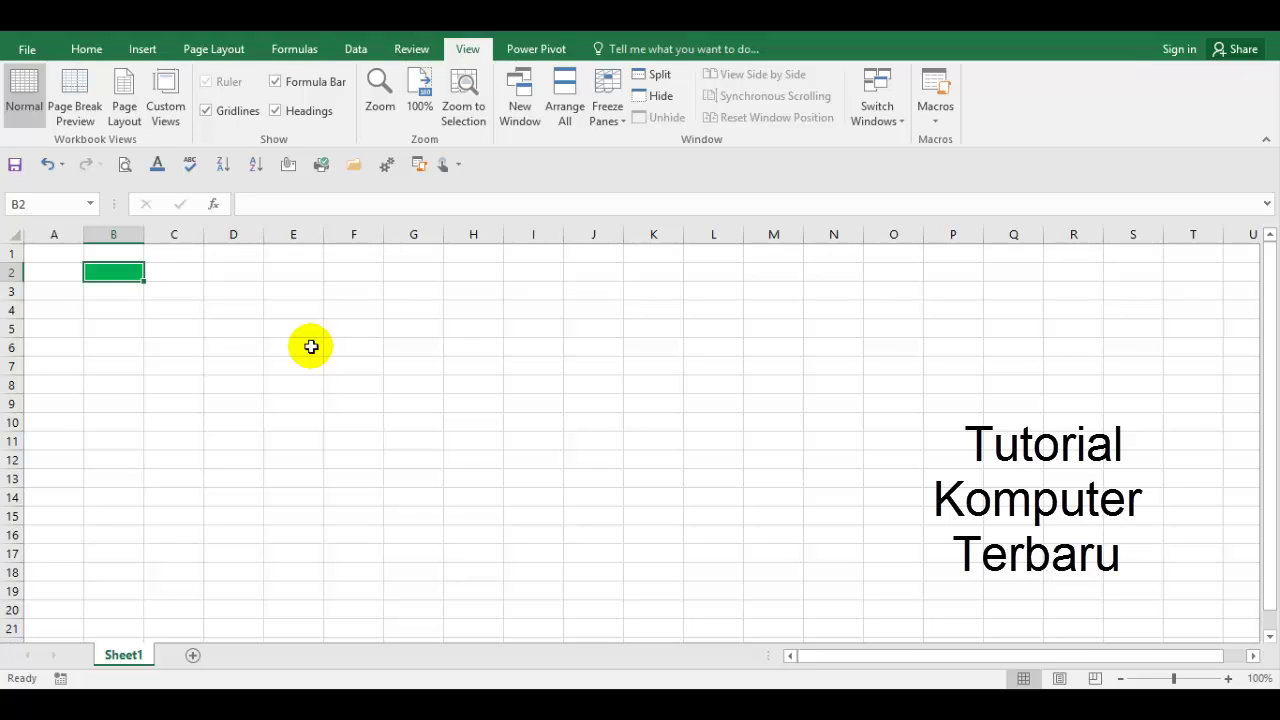
# - Draw a rounded rectangle shape across cells D2 to E3
pyautogui.click(84, 52)
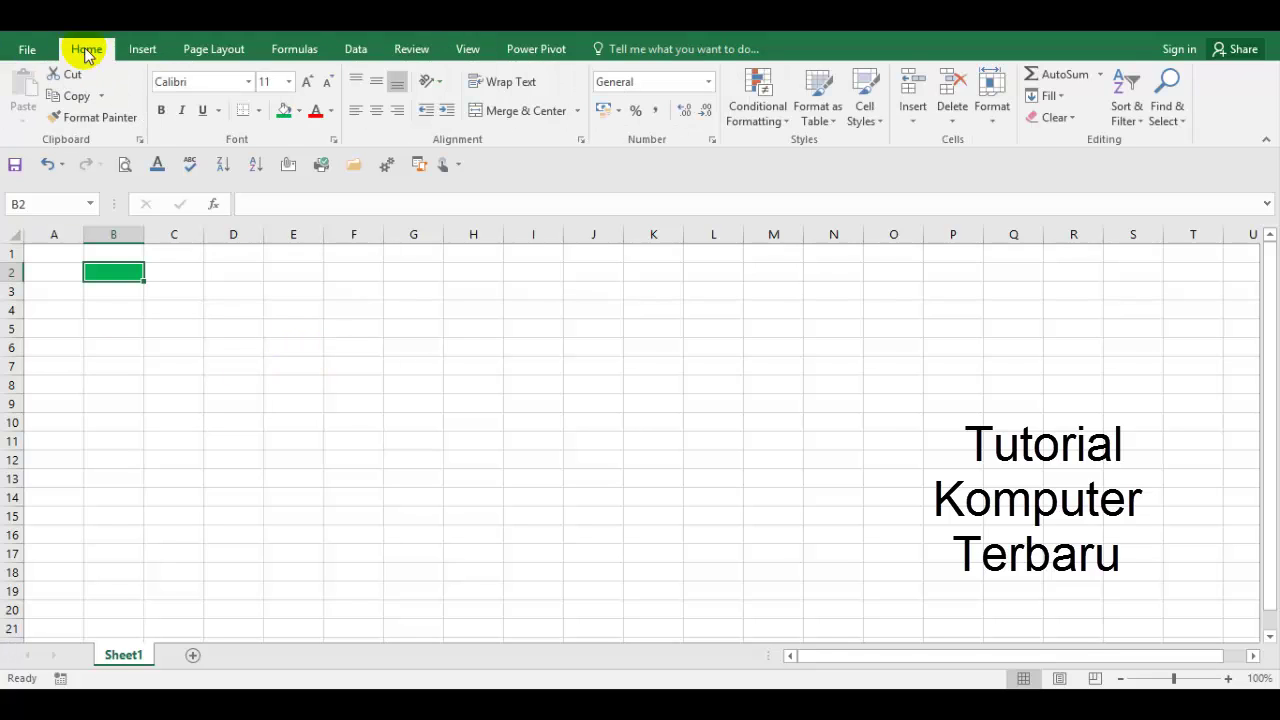
pyautogui.click(142, 52)
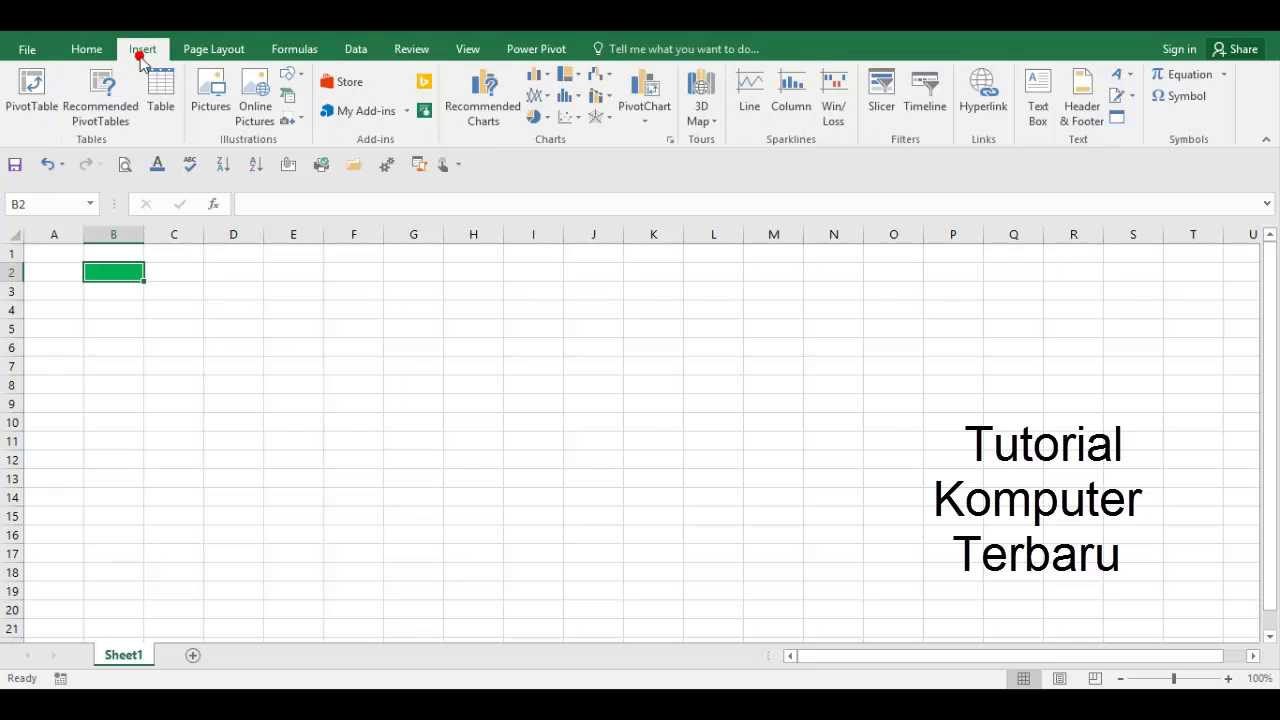
pyautogui.click(247, 274)
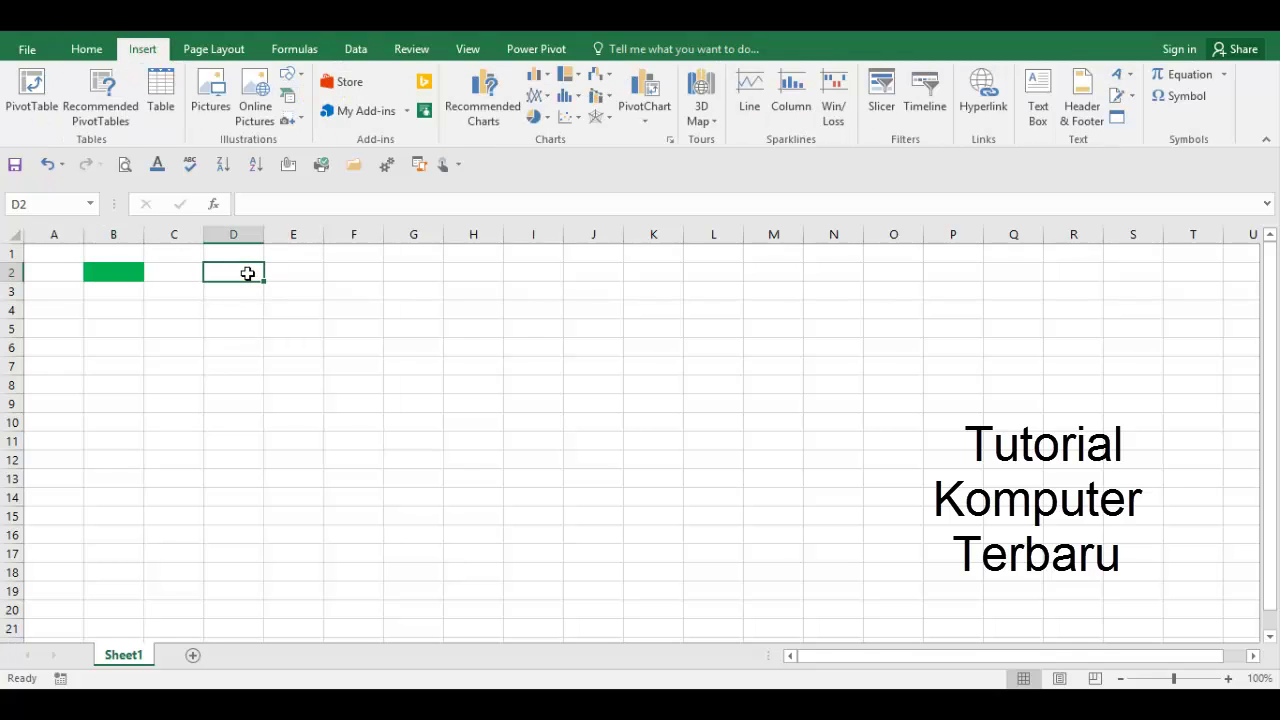
pyautogui.click(305, 80)
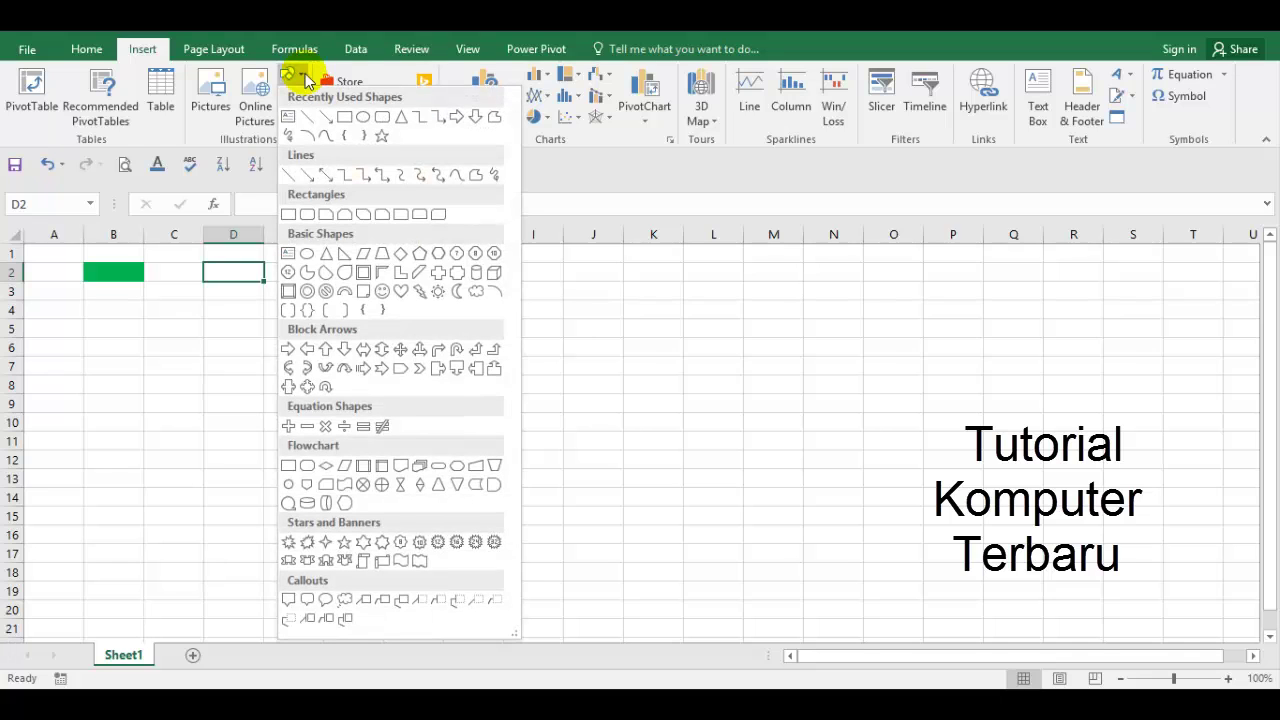
pyautogui.click(382, 116)
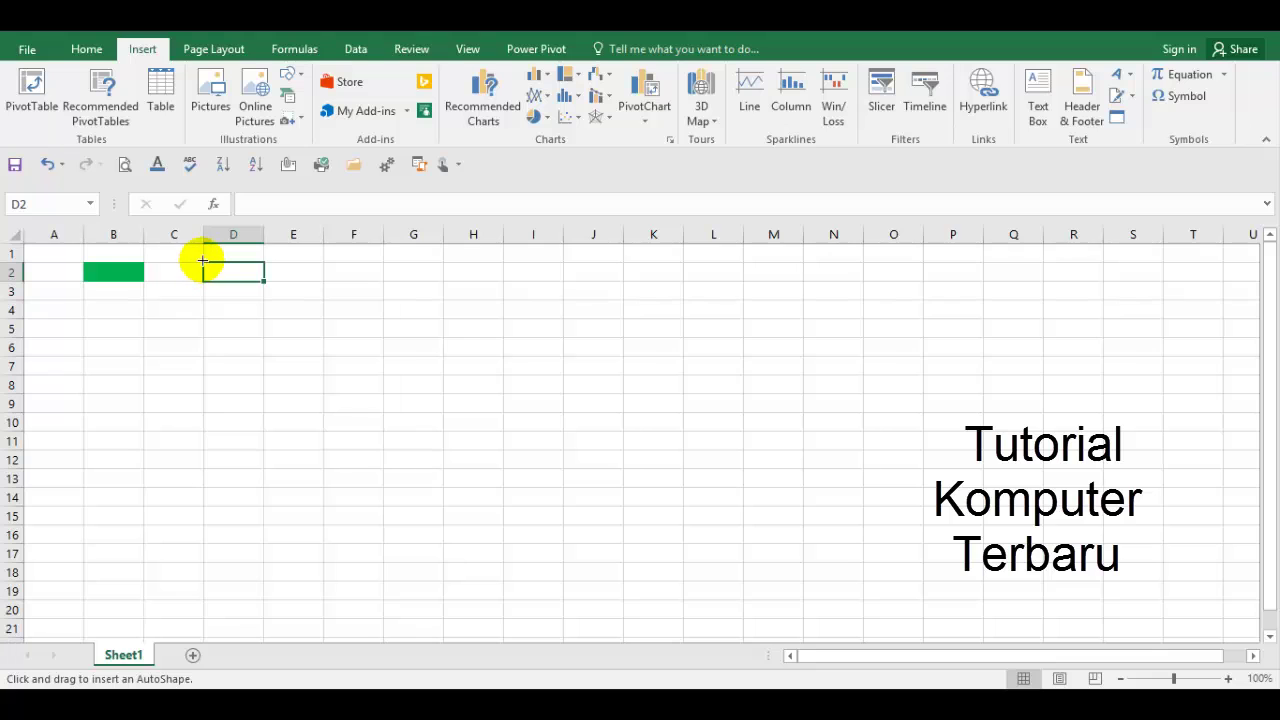
pyautogui.moveTo(202, 260); pyautogui.dragTo(330, 296)
# - Give the rounded rectangle a red fill and deselect it
pyautogui.click(258, 94)
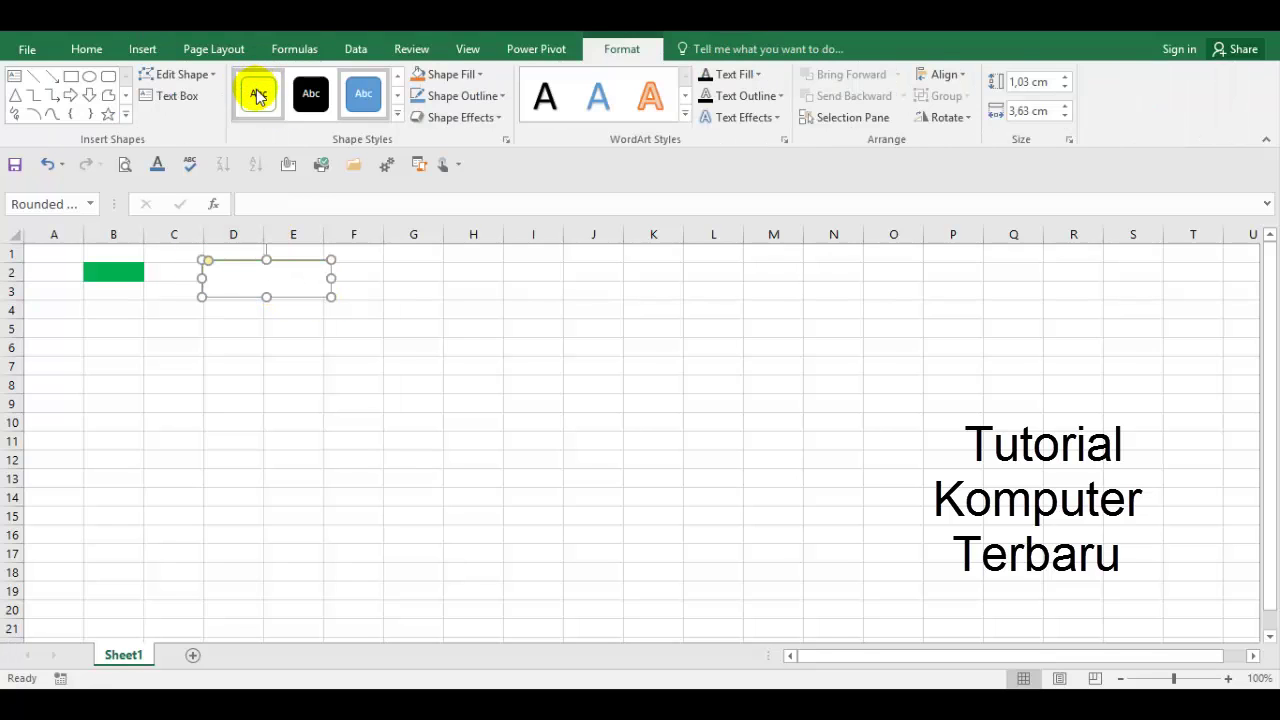
pyautogui.click(258, 94)
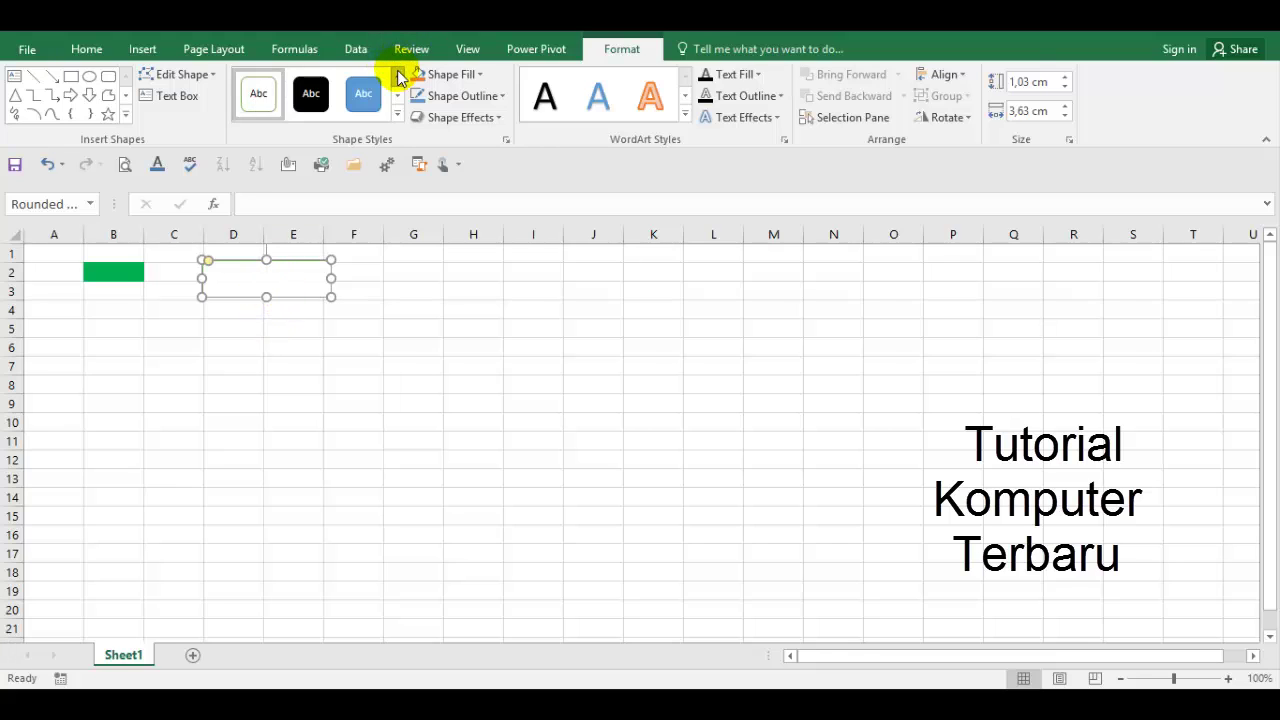
pyautogui.click(478, 76)
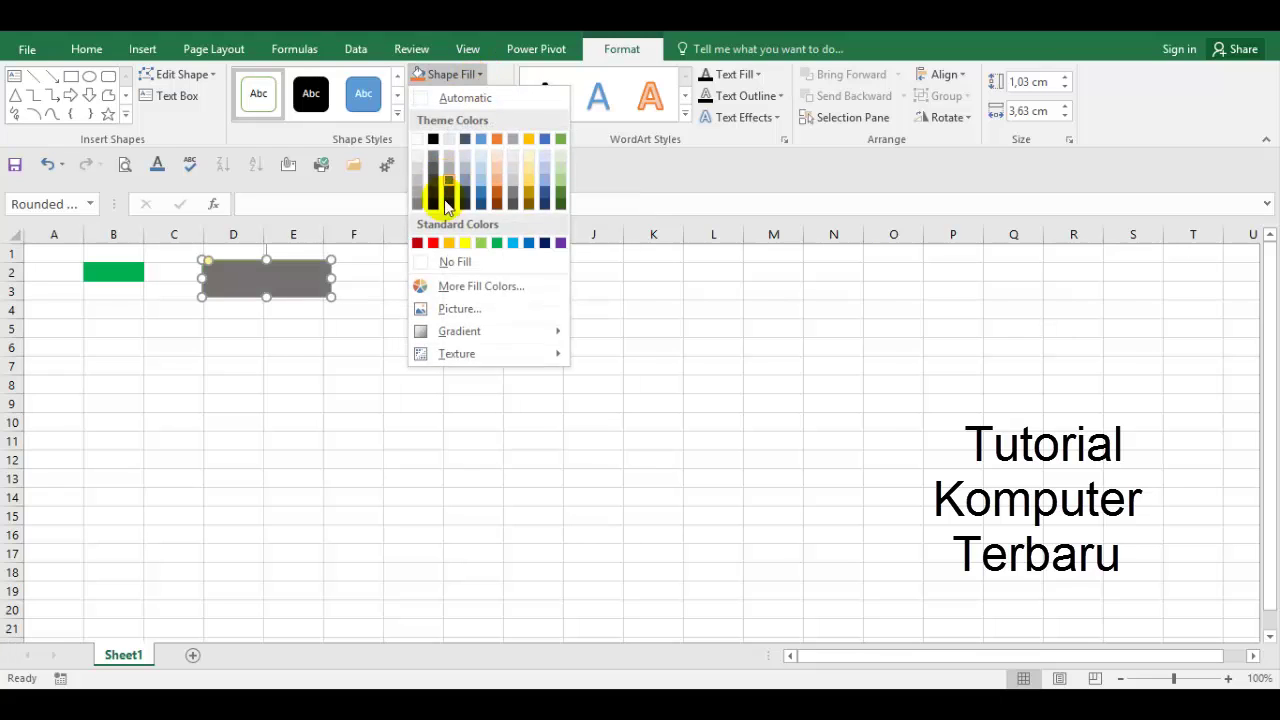
pyautogui.click(432, 243)
pyautogui.click(263, 337)
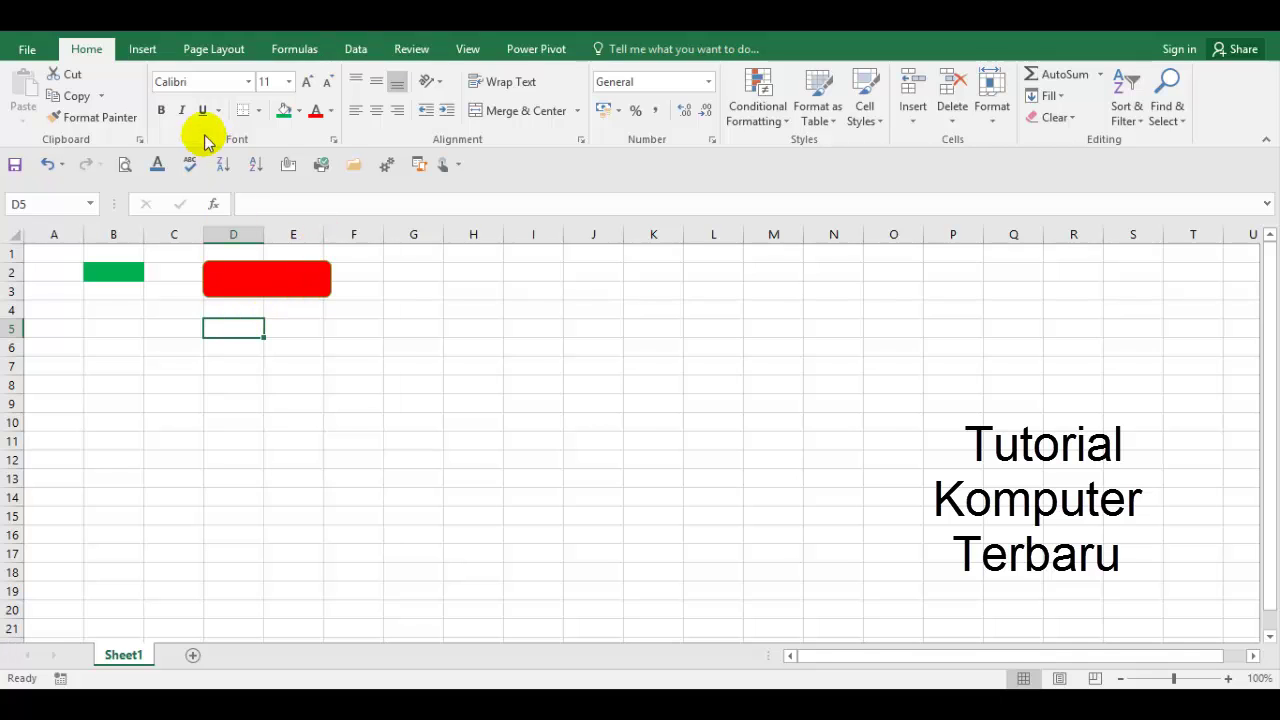
pyautogui.click(143, 49)
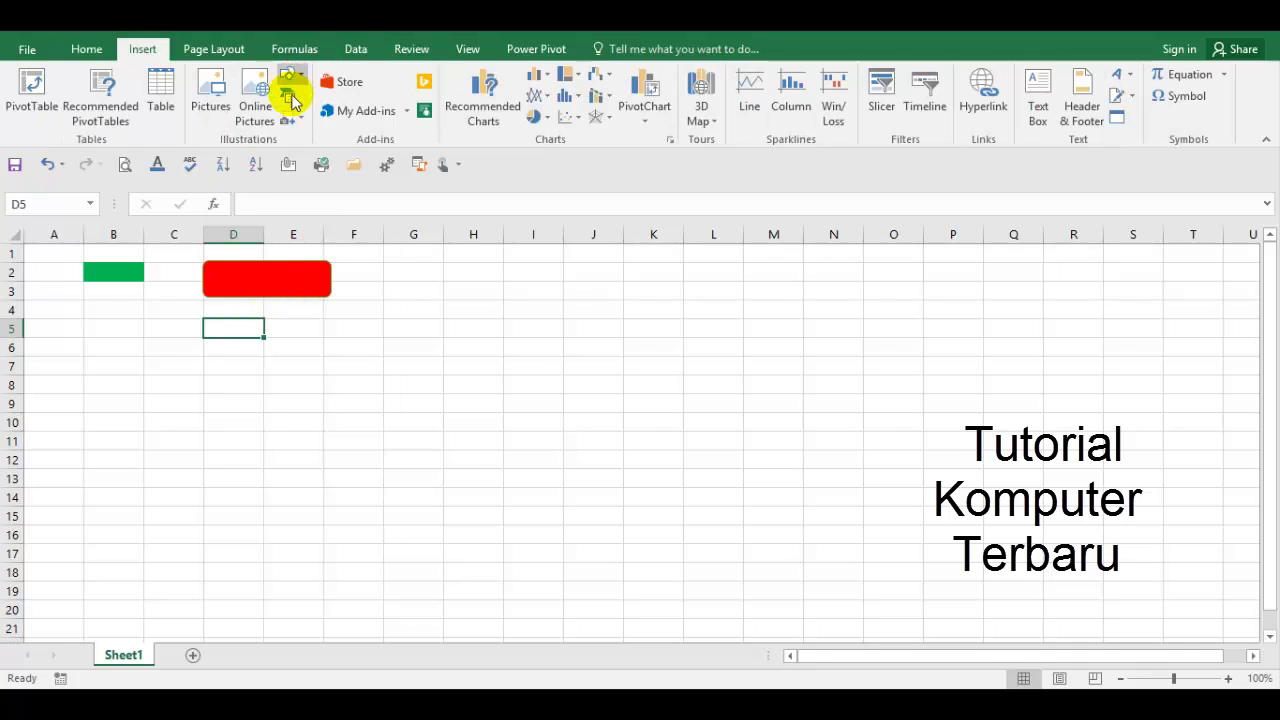
pyautogui.click(296, 76)
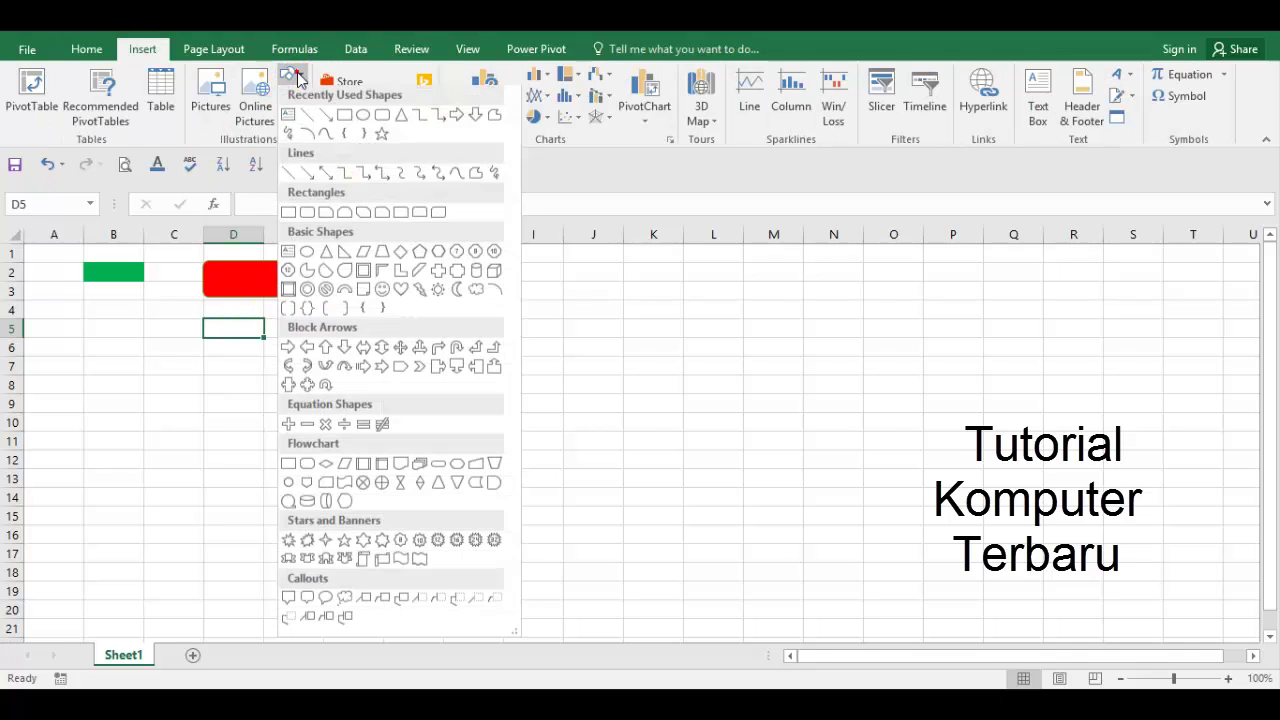
pyautogui.click(381, 118)
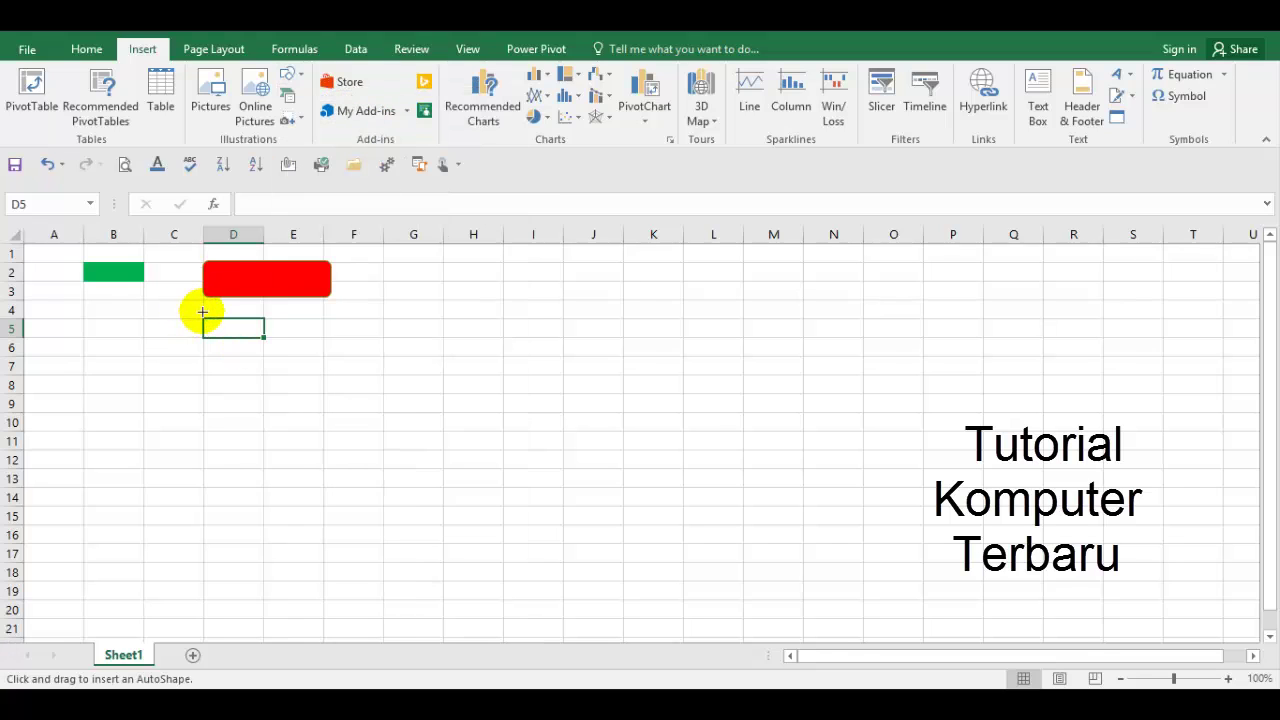
pyautogui.moveTo(205, 315); pyautogui.dragTo(330, 352)
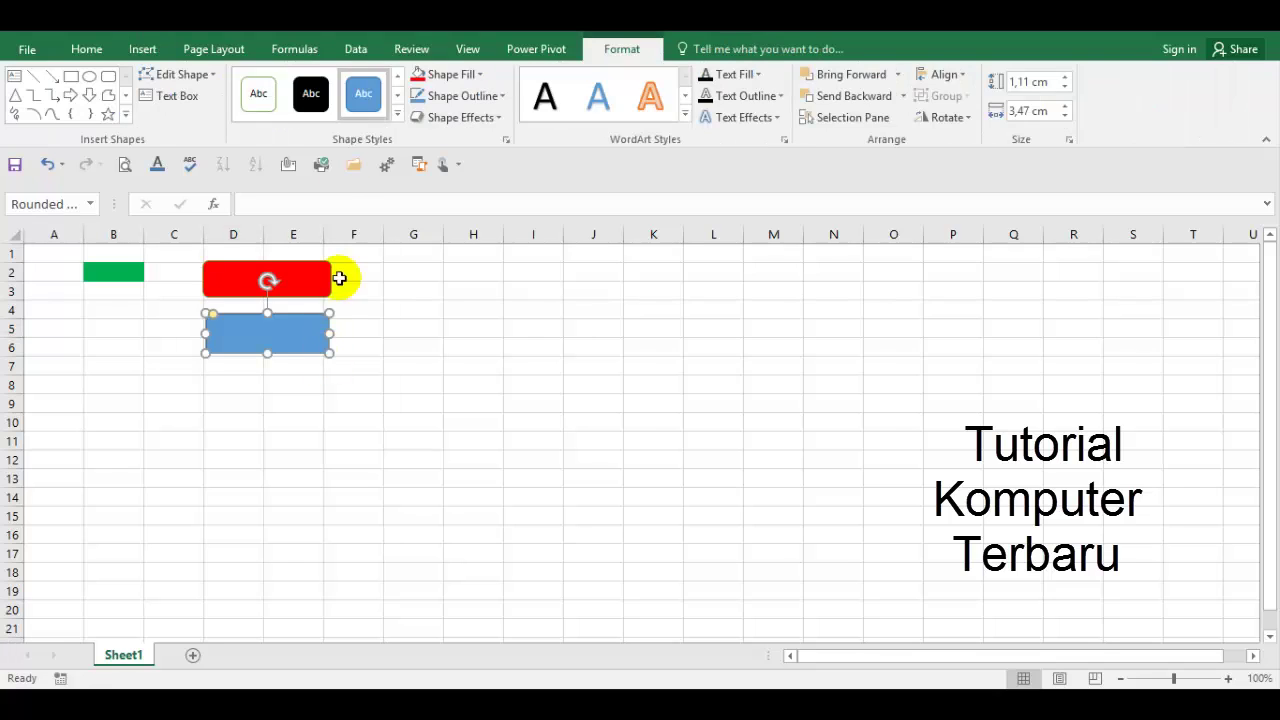
pyautogui.click(482, 75)
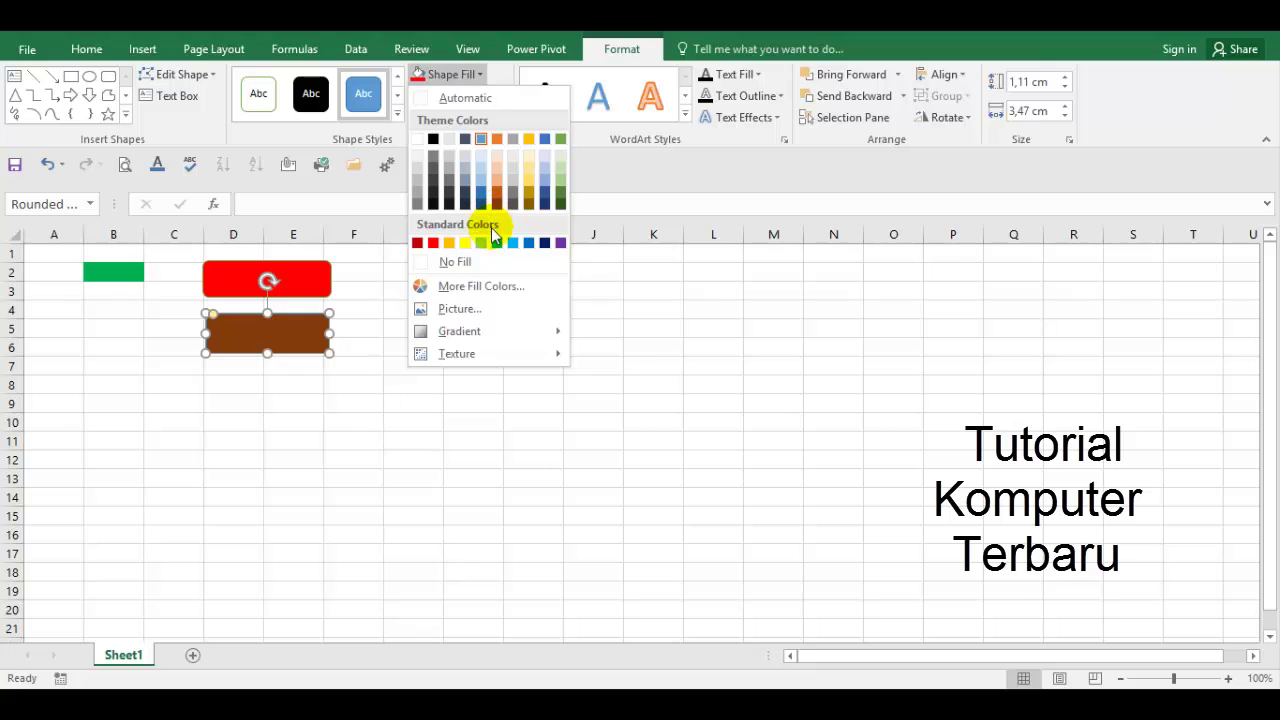
pyautogui.click(465, 243)
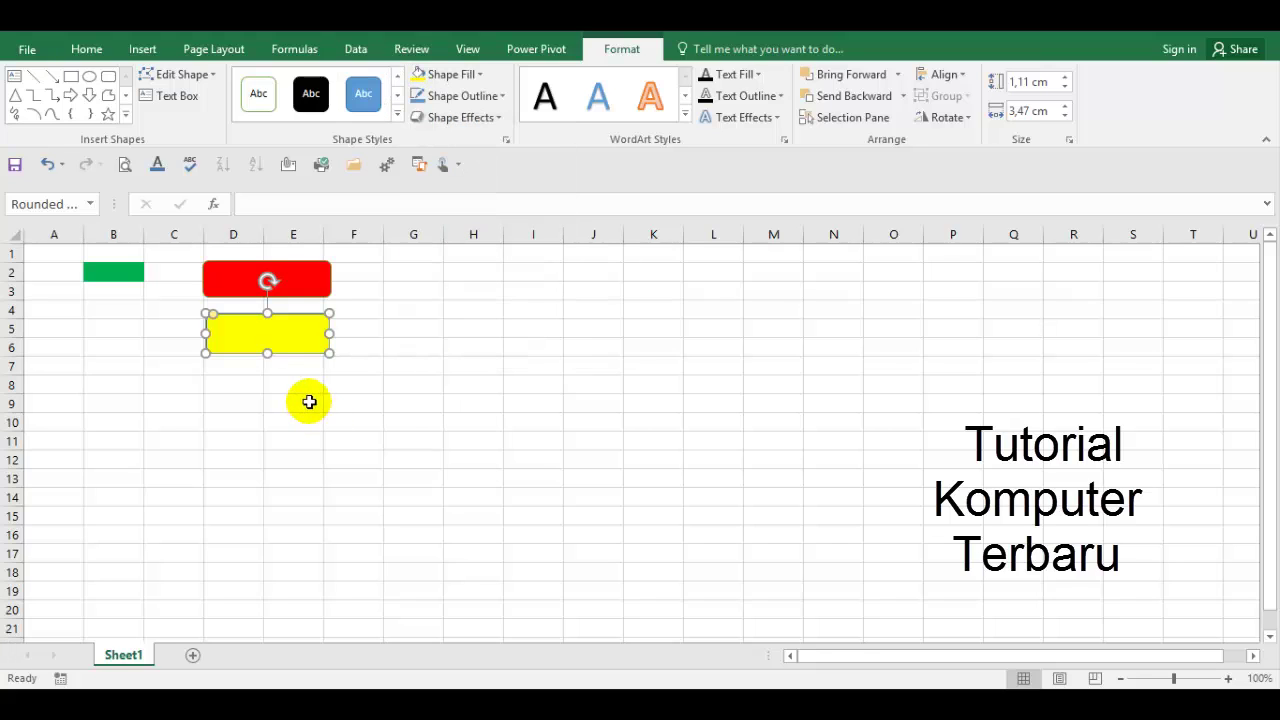
pyautogui.moveTo(267, 356); pyautogui.dragTo(268, 350)
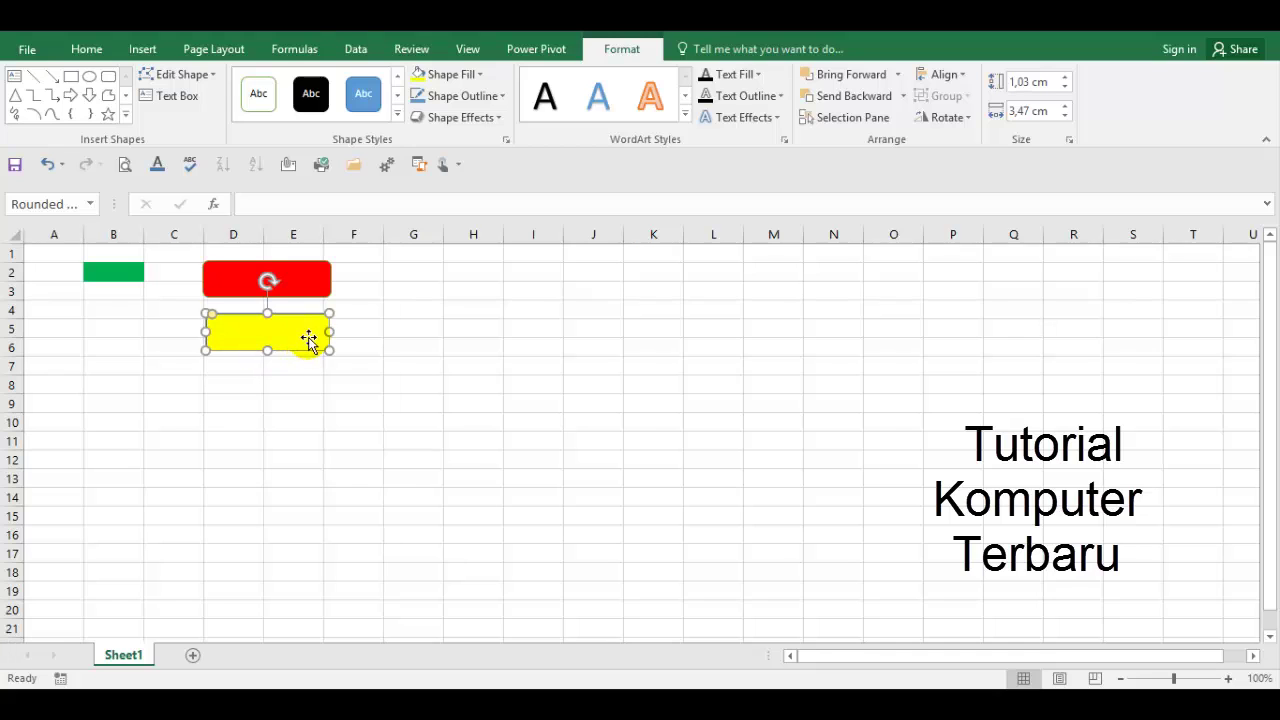
pyautogui.press('Delete')
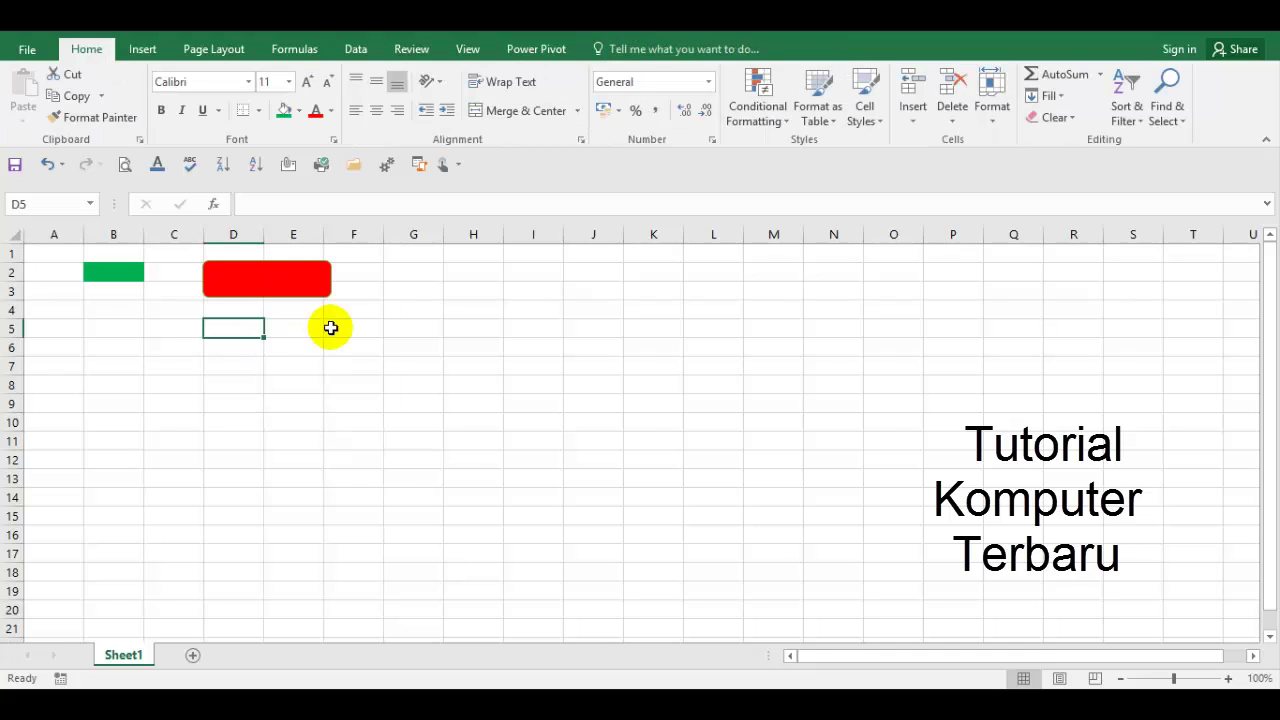
# - Copy the red button and paste two copies below it at D5 and D8
pyautogui.click(295, 272)
pyautogui.rightClick(295, 272)
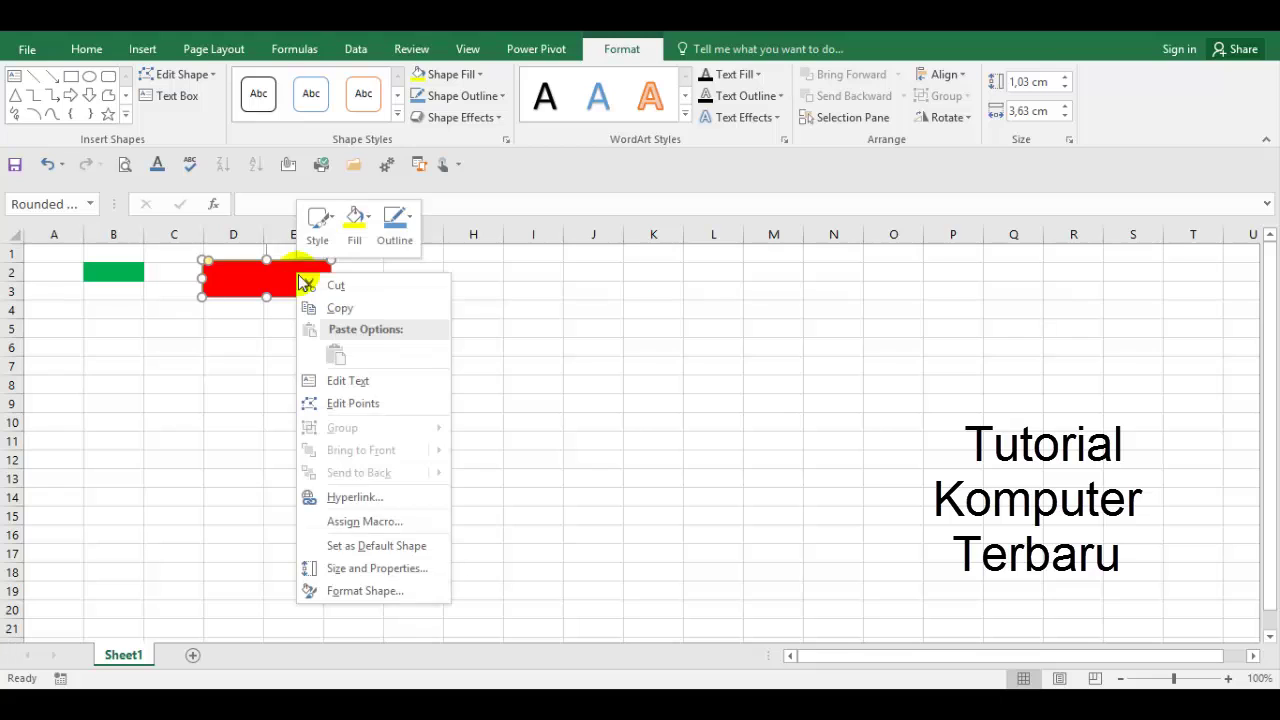
pyautogui.click(334, 307)
pyautogui.click(255, 342)
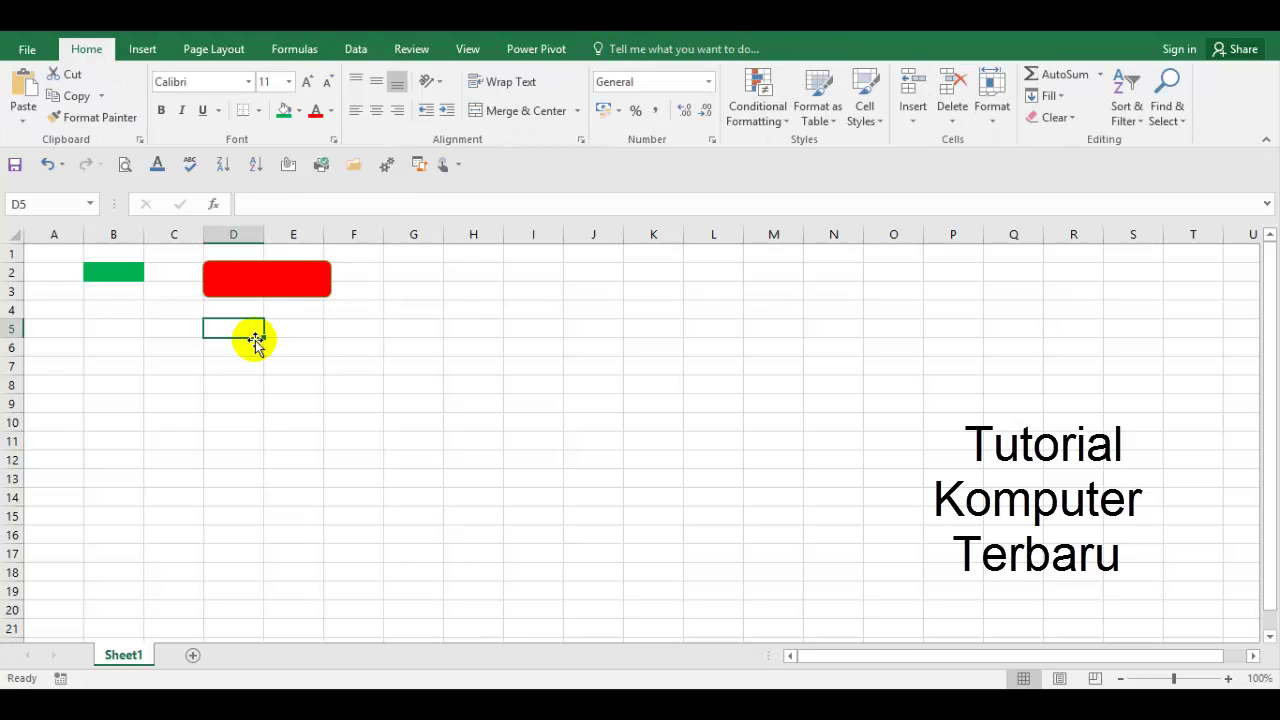
pyautogui.hotkey('ctrl', 'v')
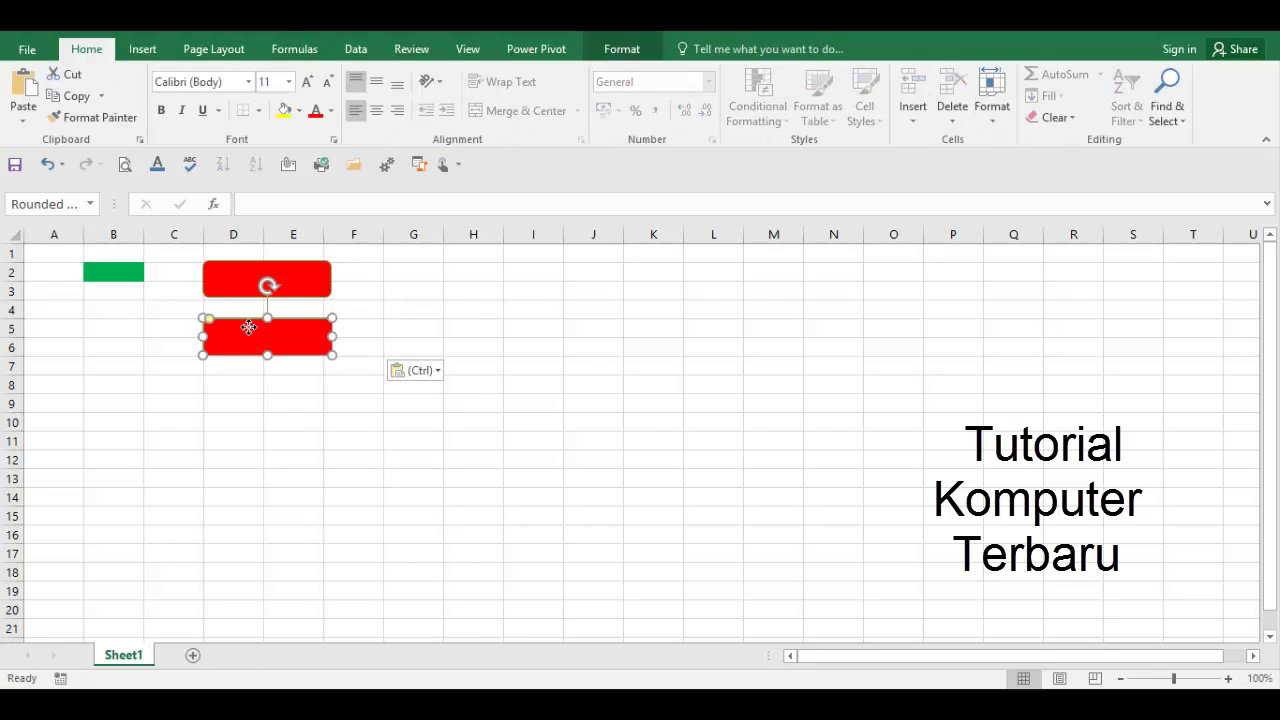
pyautogui.moveTo(248, 327); pyautogui.dragTo(248, 321)
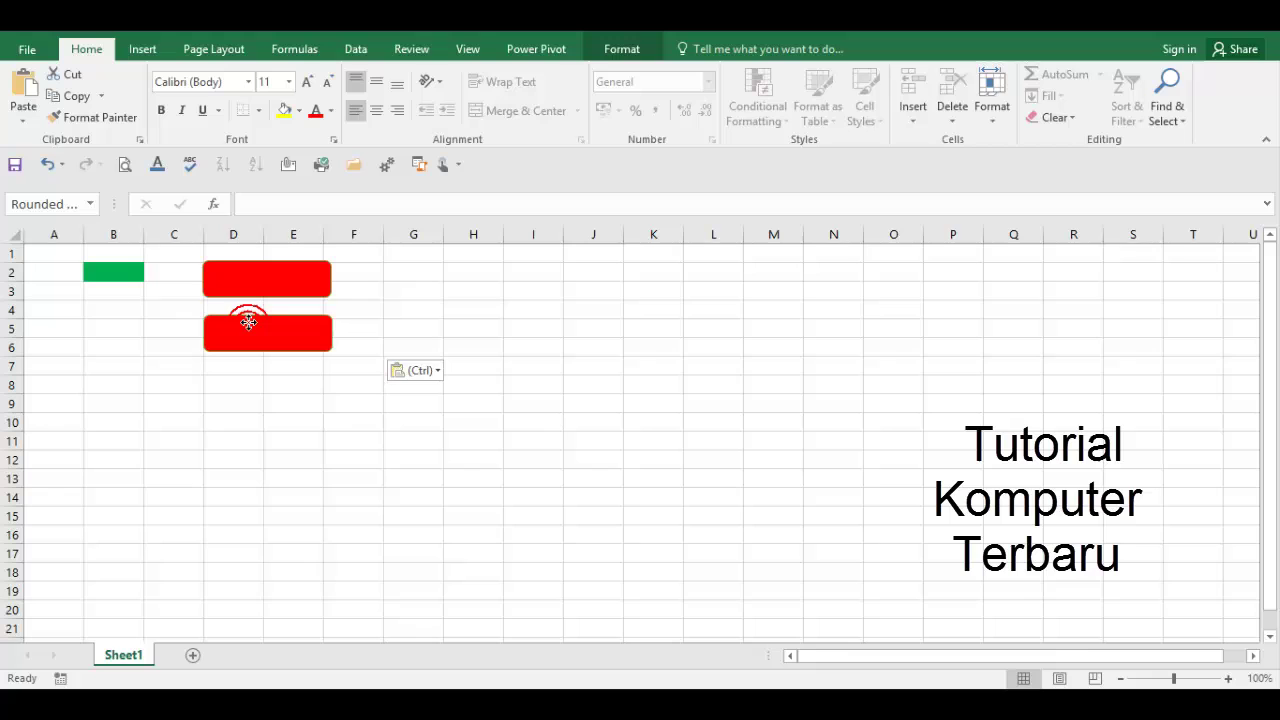
pyautogui.click(448, 375)
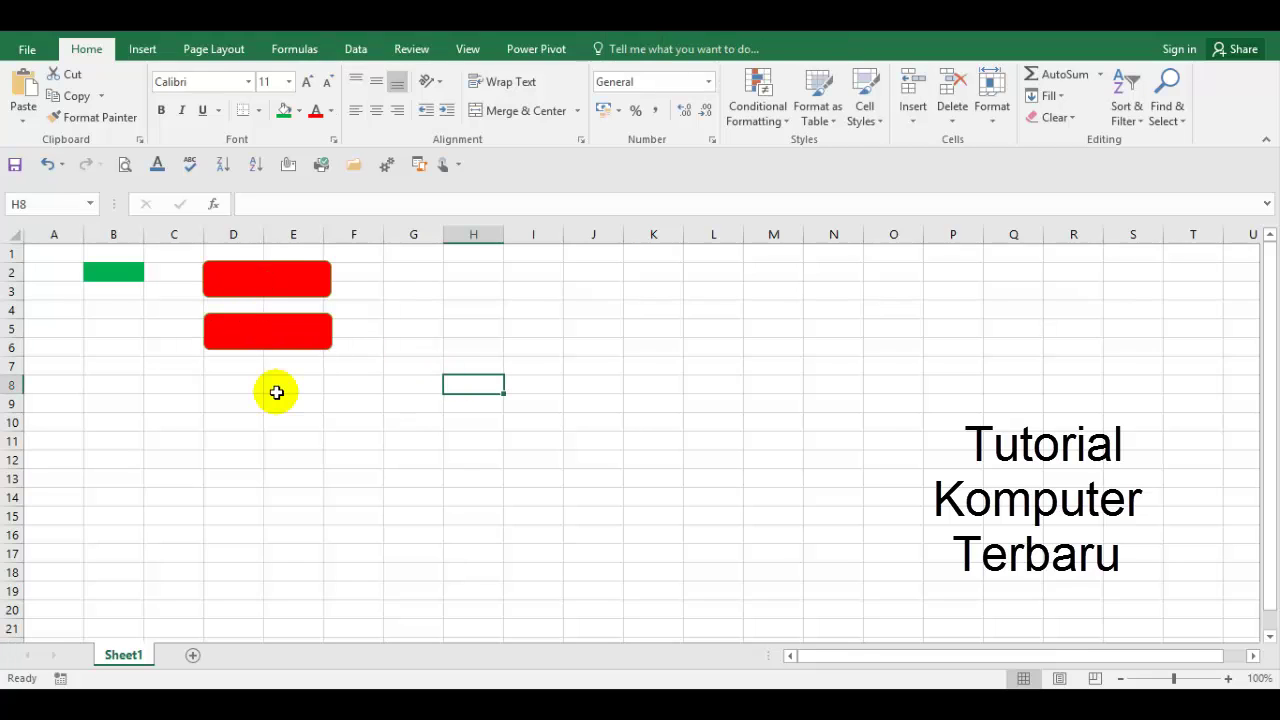
pyautogui.hotkey('ctrl', 'v')
pyautogui.moveTo(488, 385)
pyautogui.mouseDown()
pyautogui.moveTo(248, 389)
pyautogui.moveTo(257, 380)
pyautogui.mouseUp()
# - Fill the middle copy yellow and the bottom copy green
pyautogui.click(236, 332)
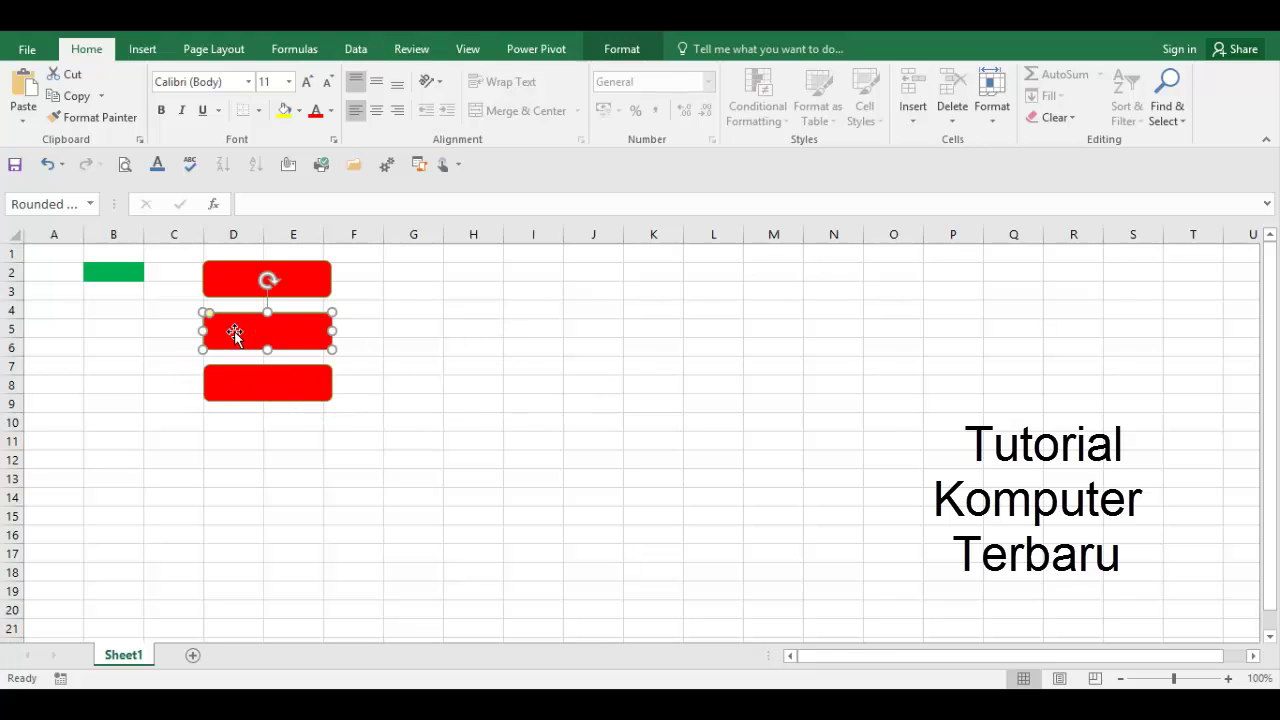
pyautogui.click(288, 114)
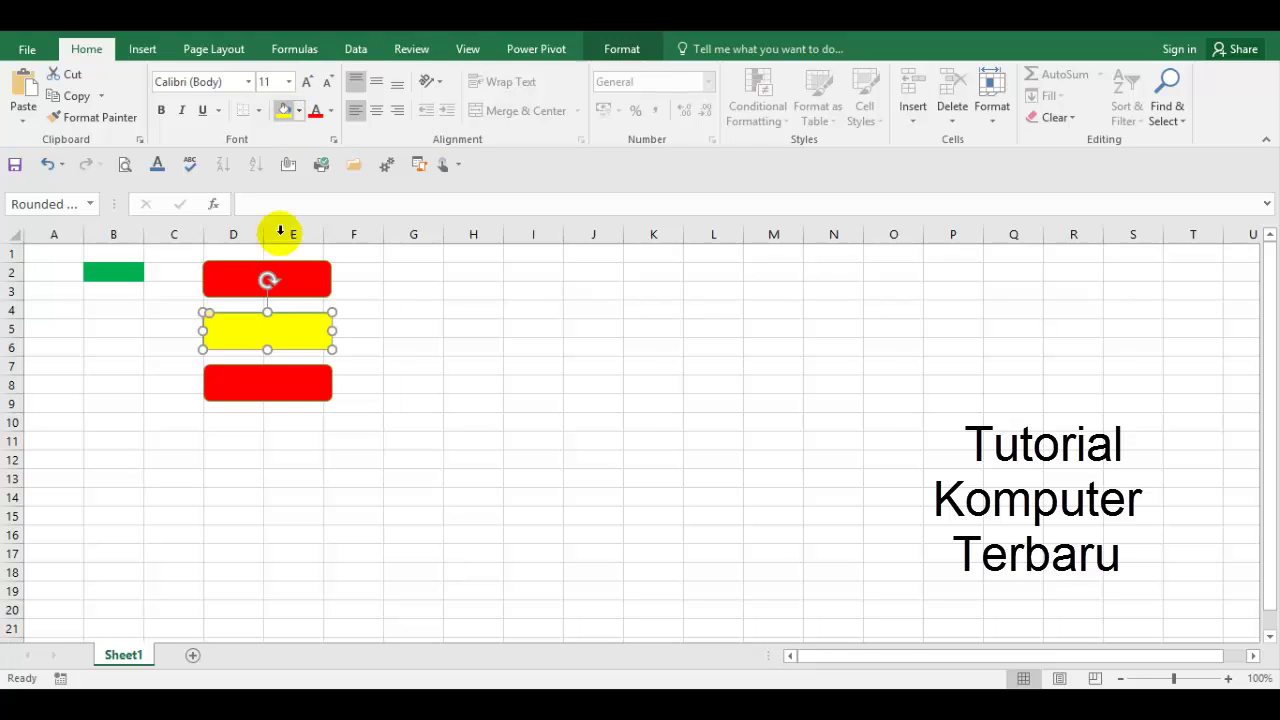
pyautogui.click(278, 387)
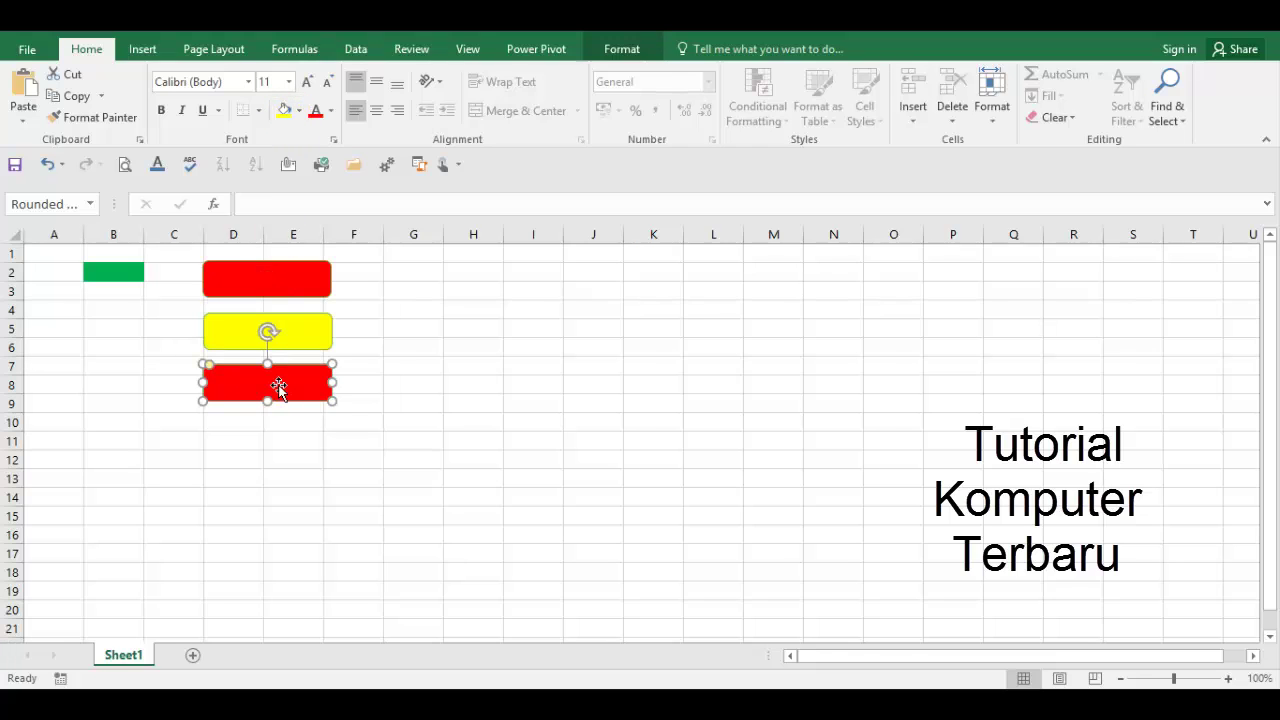
pyautogui.click(299, 111)
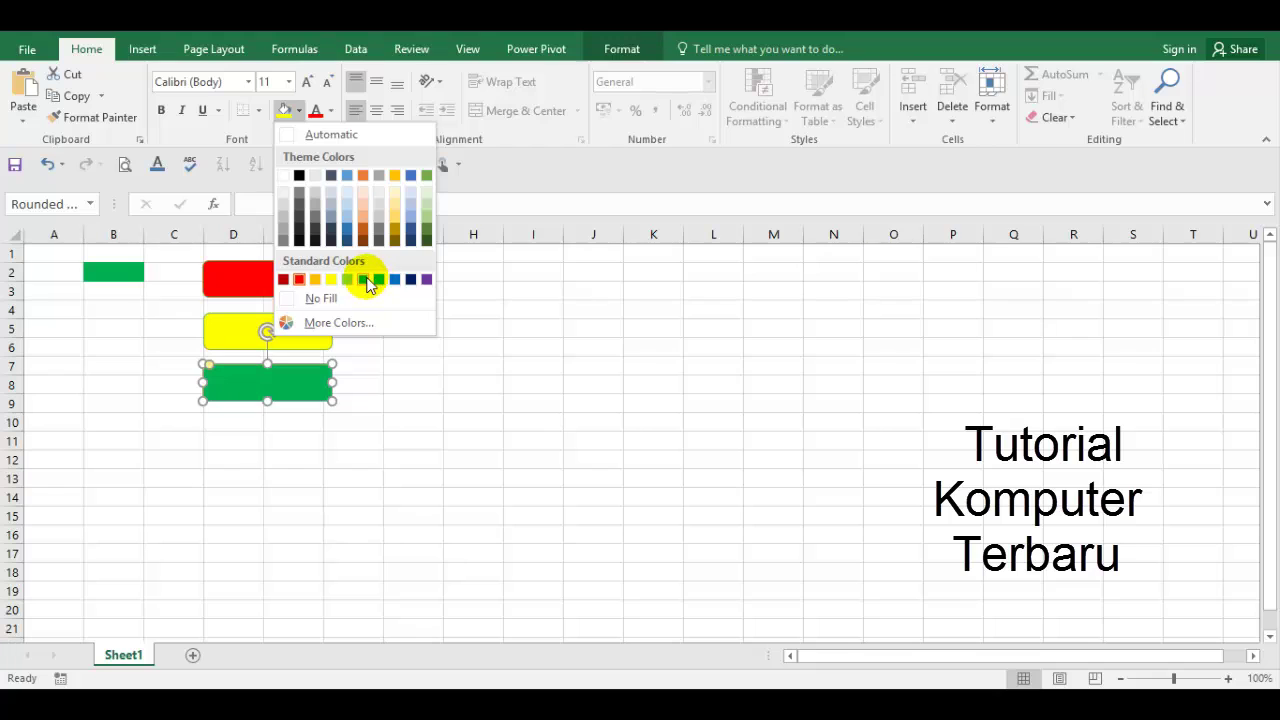
pyautogui.click(362, 284)
pyautogui.click(424, 438)
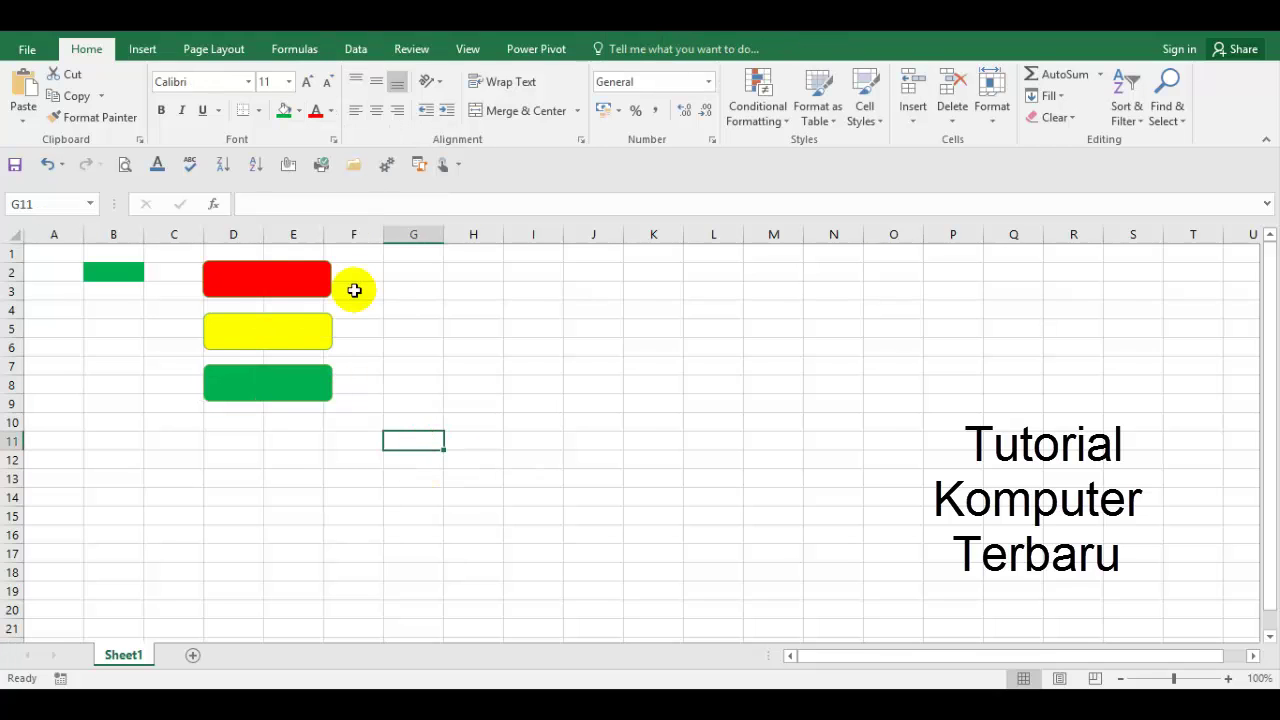
# - Assign the Merah macro to the red button
pyautogui.click(318, 285)
pyautogui.rightClick(318, 285)
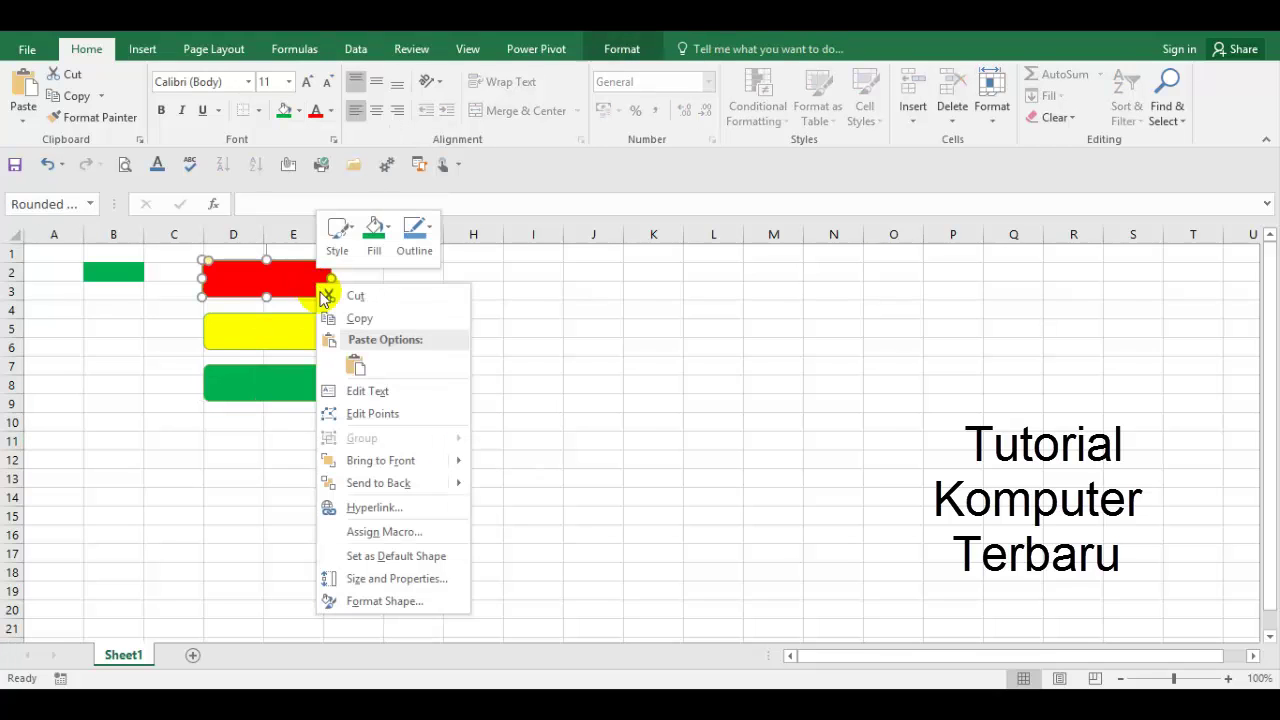
pyautogui.click(386, 532)
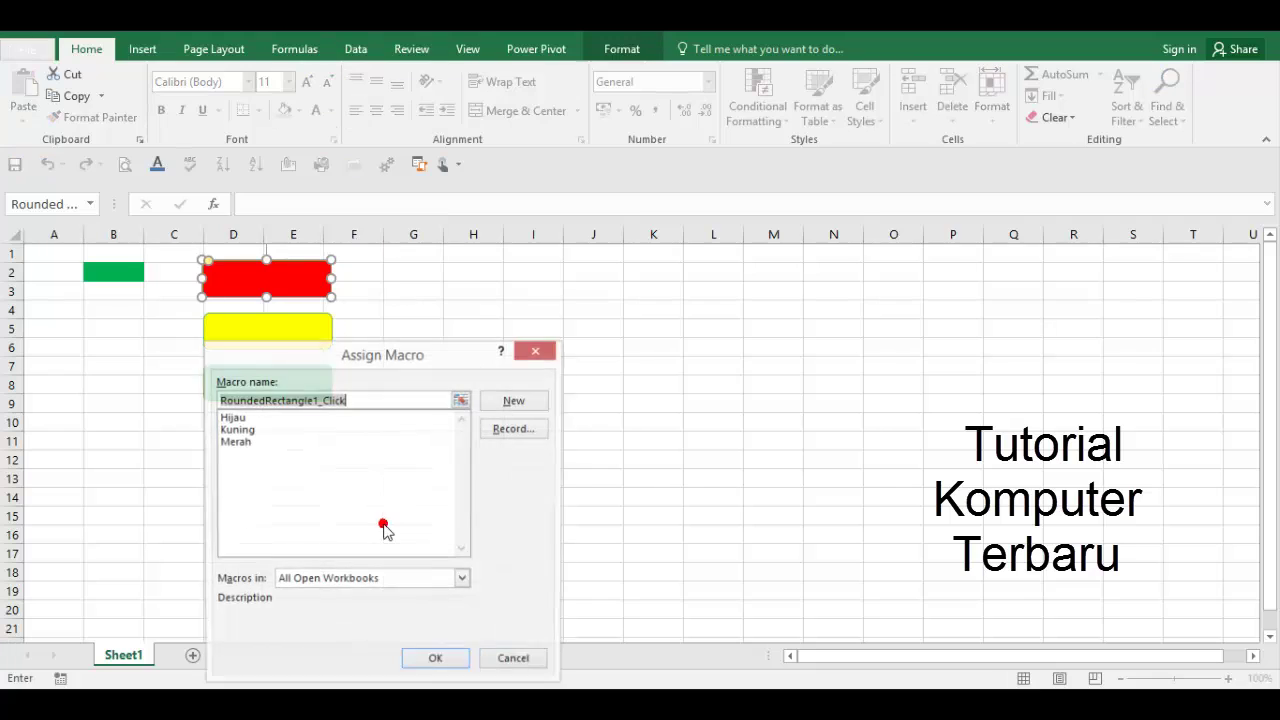
pyautogui.click(238, 443)
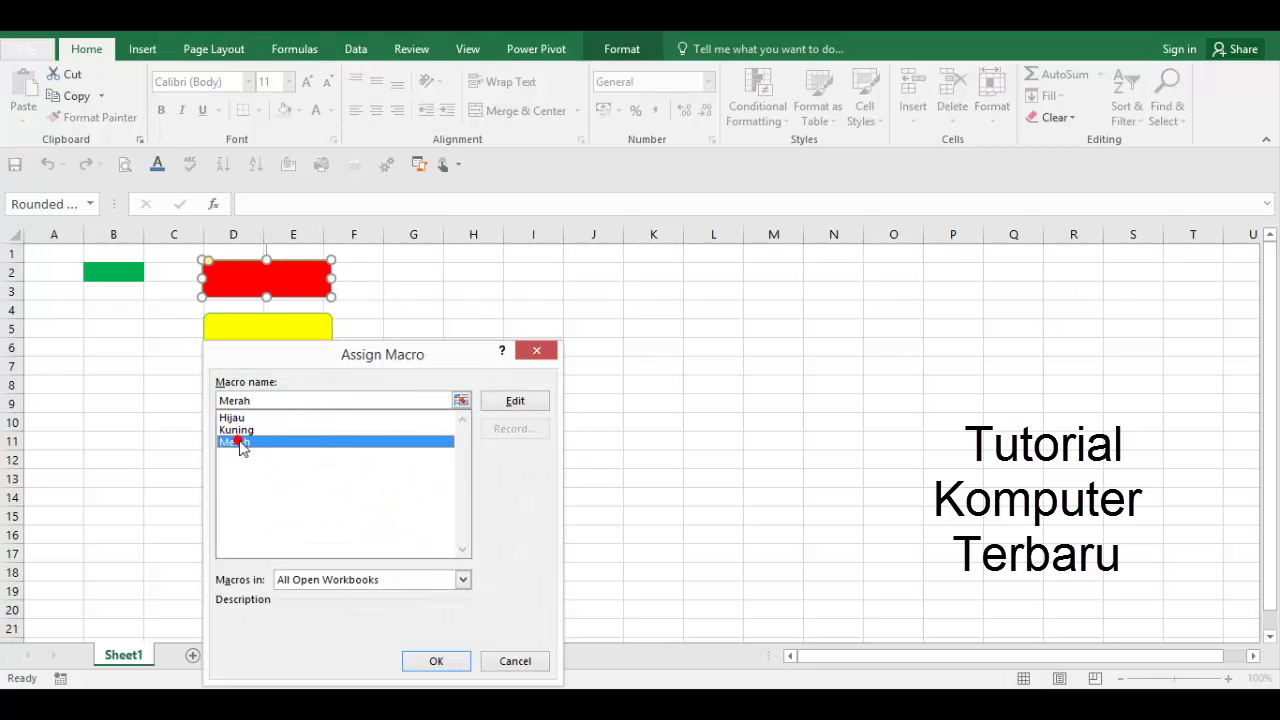
pyautogui.click(435, 662)
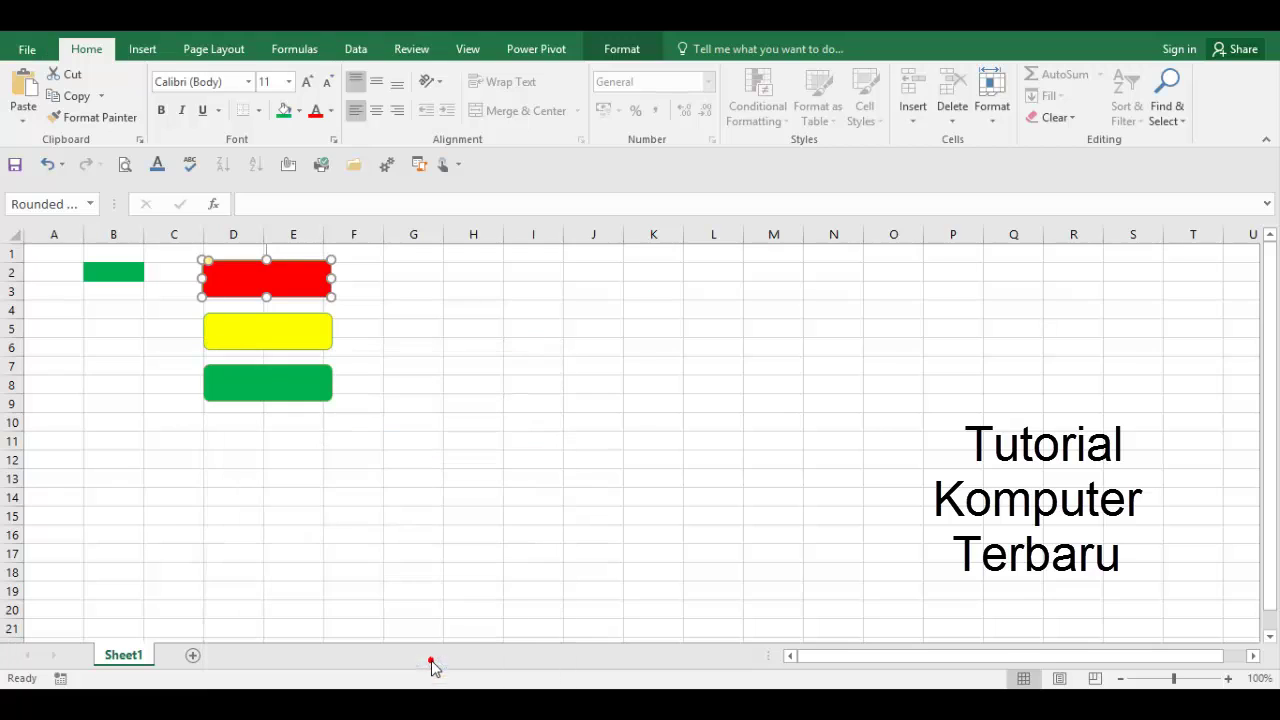
# - Assign the Kuning macro to the yellow button
pyautogui.click(303, 346)
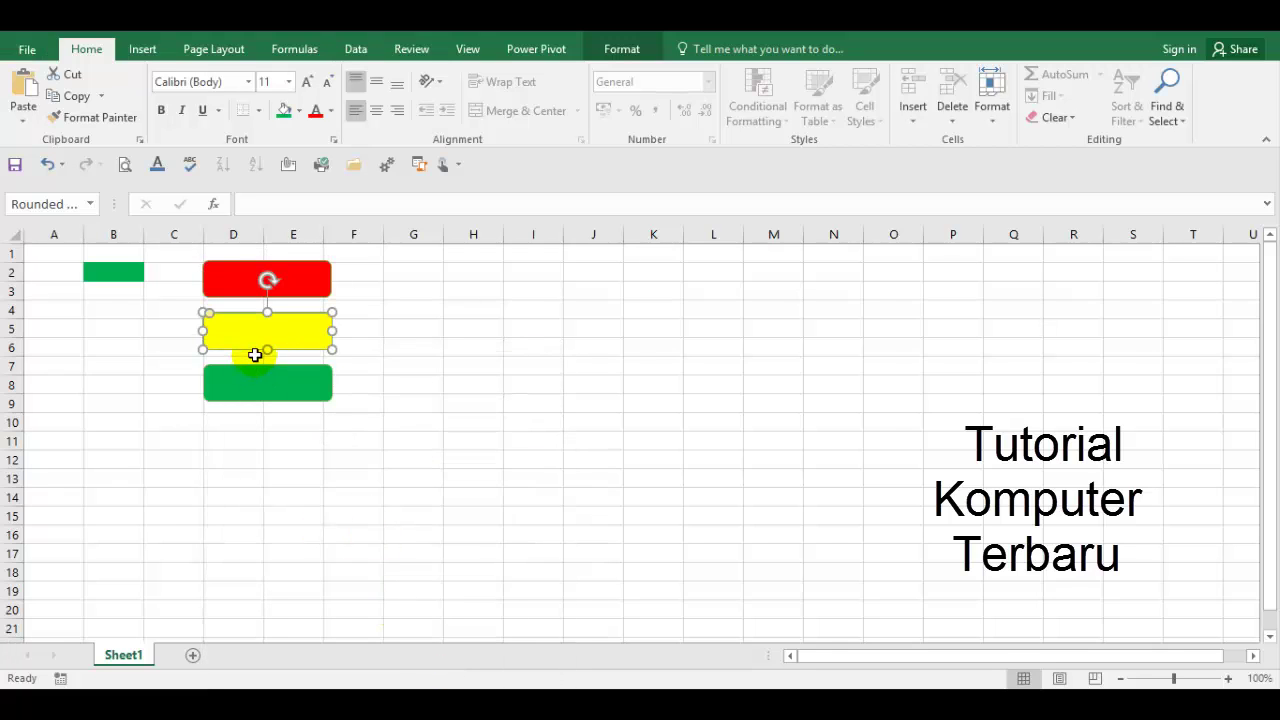
pyautogui.rightClick(255, 330)
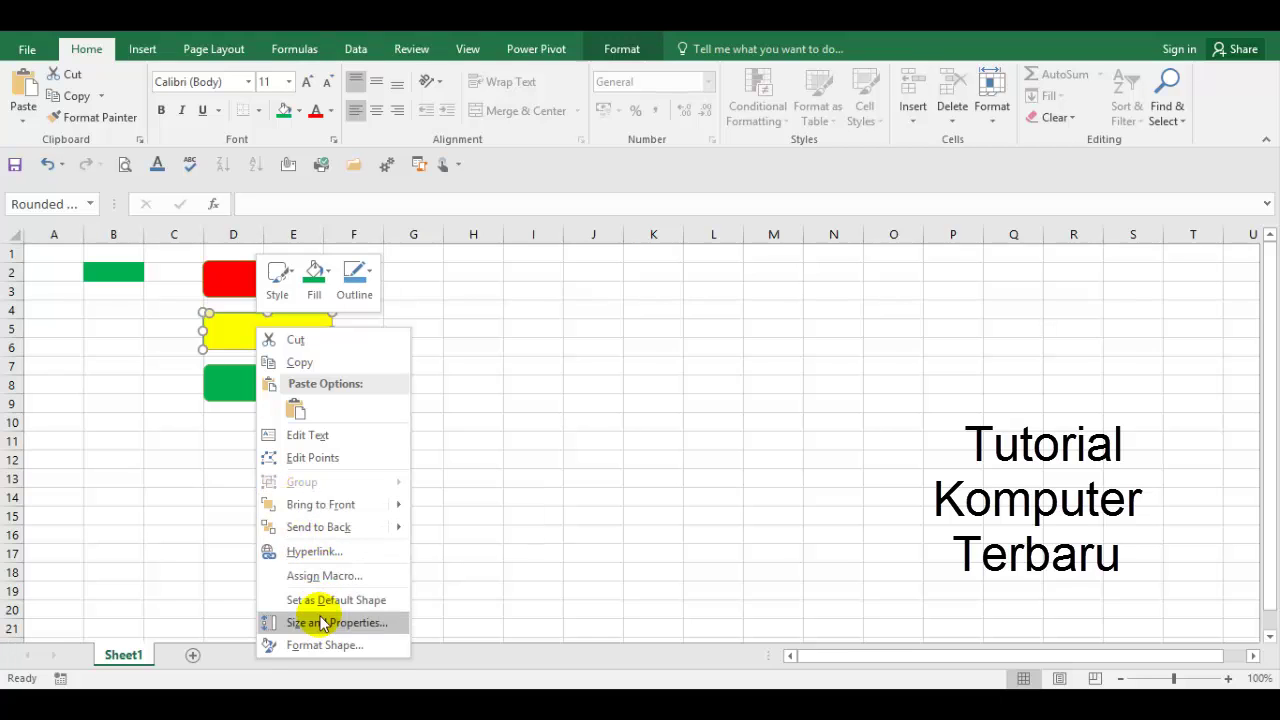
pyautogui.click(321, 578)
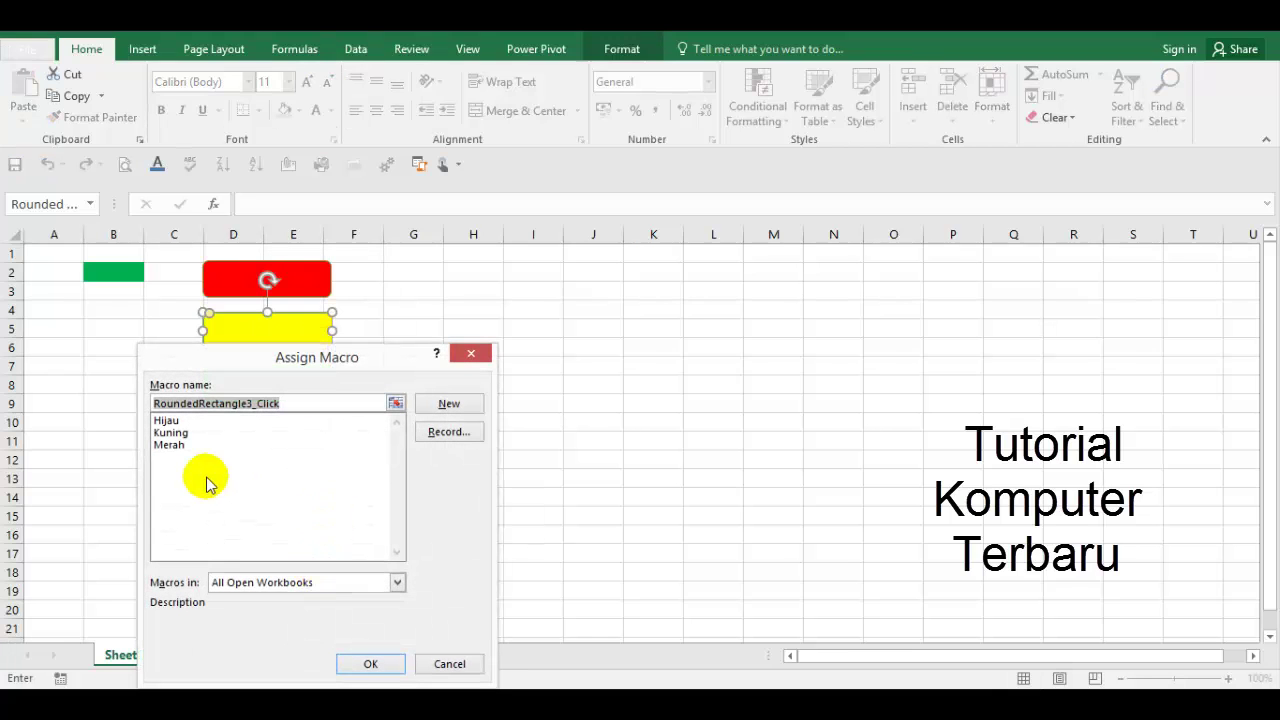
pyautogui.click(183, 435)
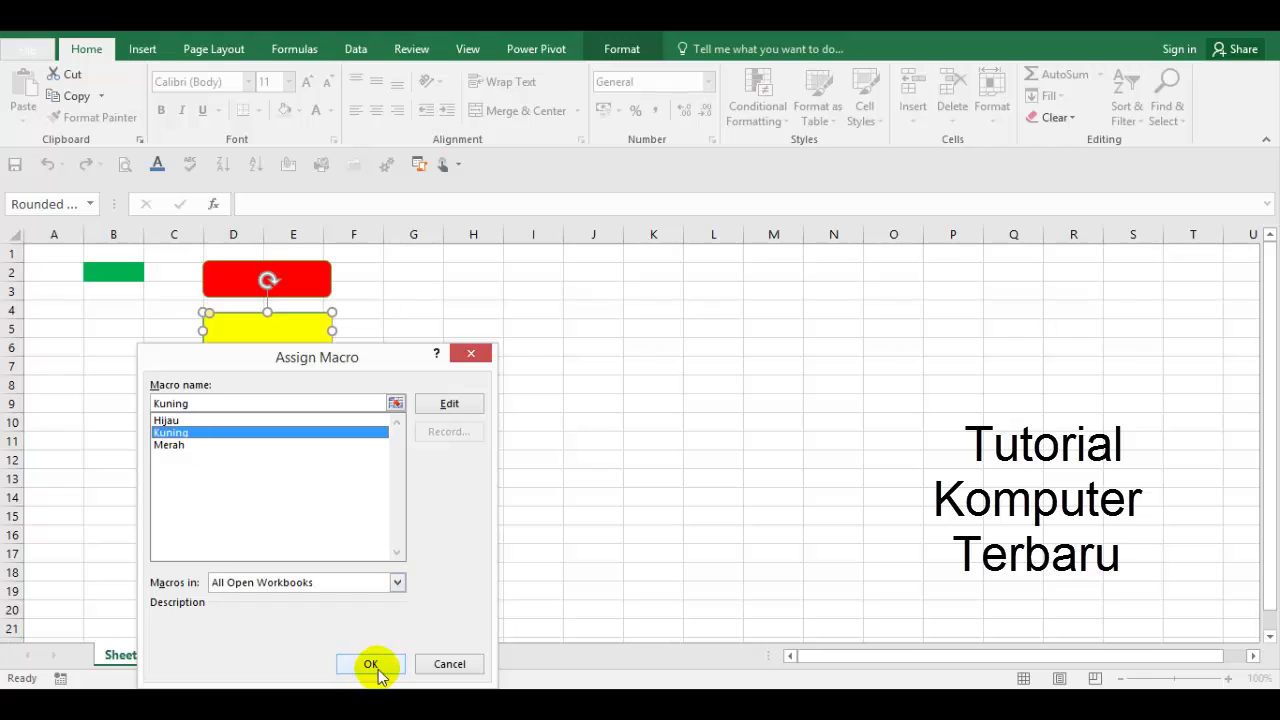
pyautogui.click(370, 664)
# - Assign the Hijau macro to the green button, then select cell G11
pyautogui.click(267, 382)
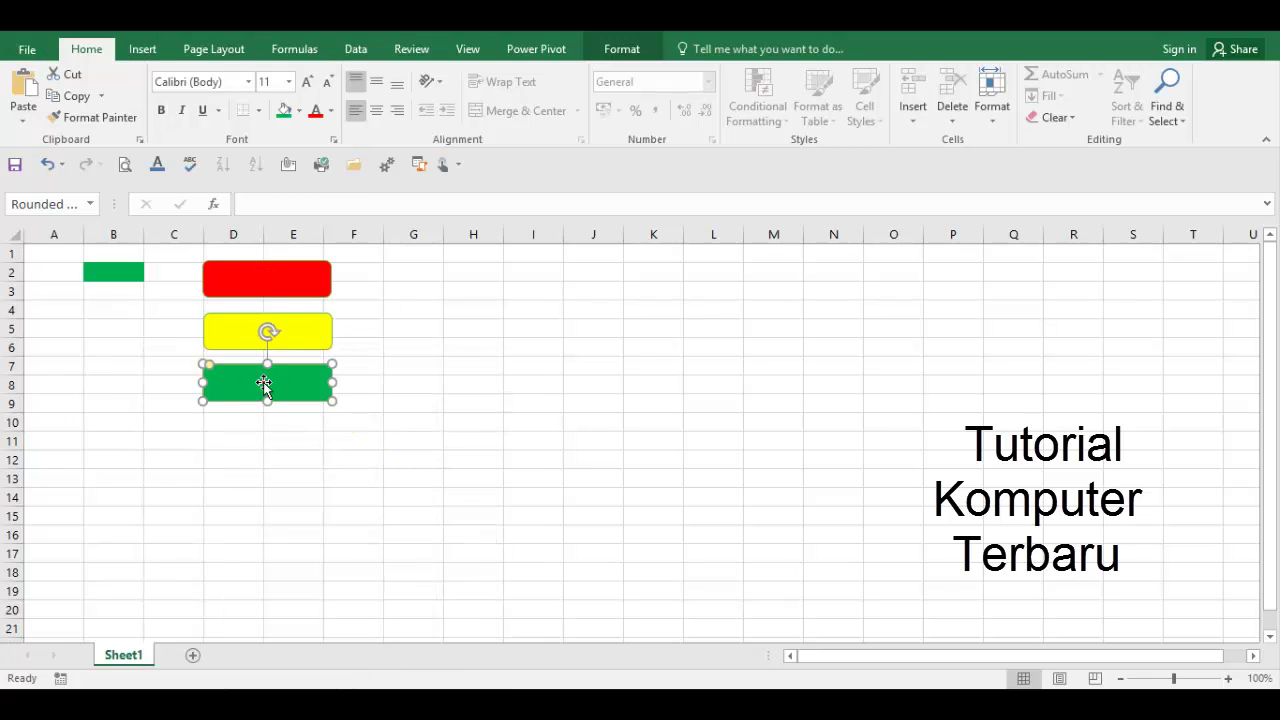
pyautogui.rightClick(267, 382)
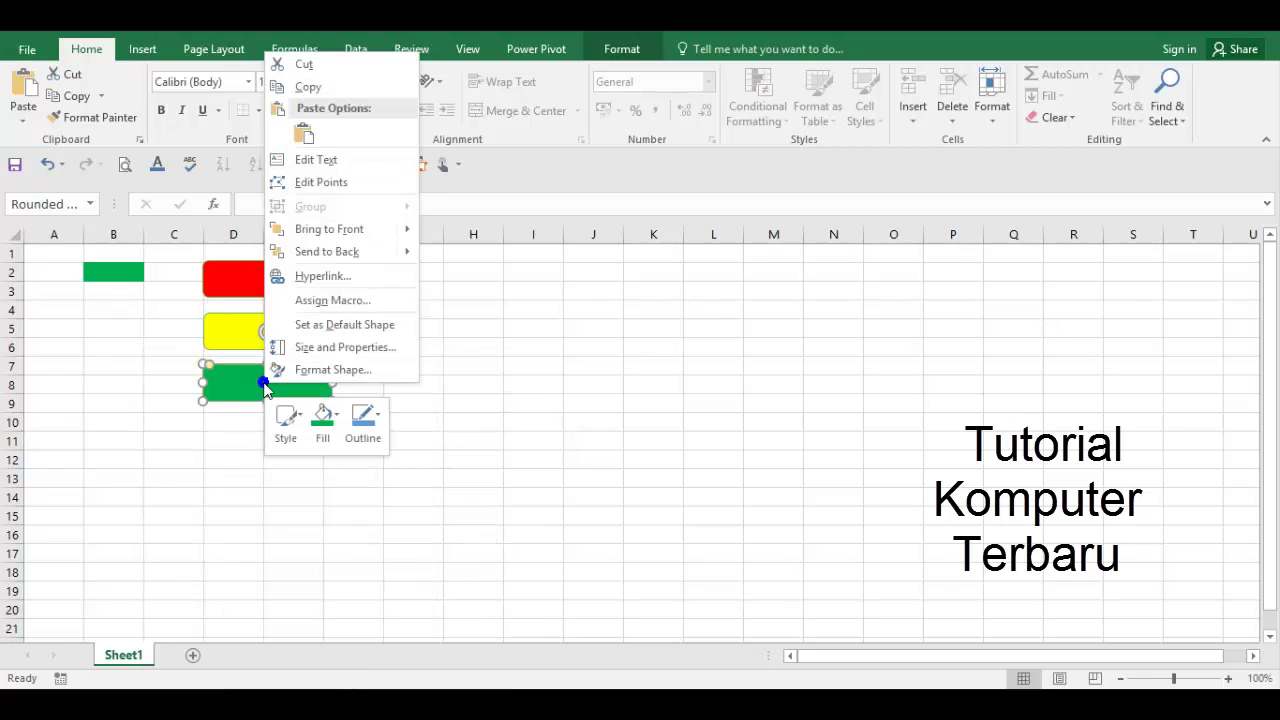
pyautogui.click(320, 300)
pyautogui.click(165, 193)
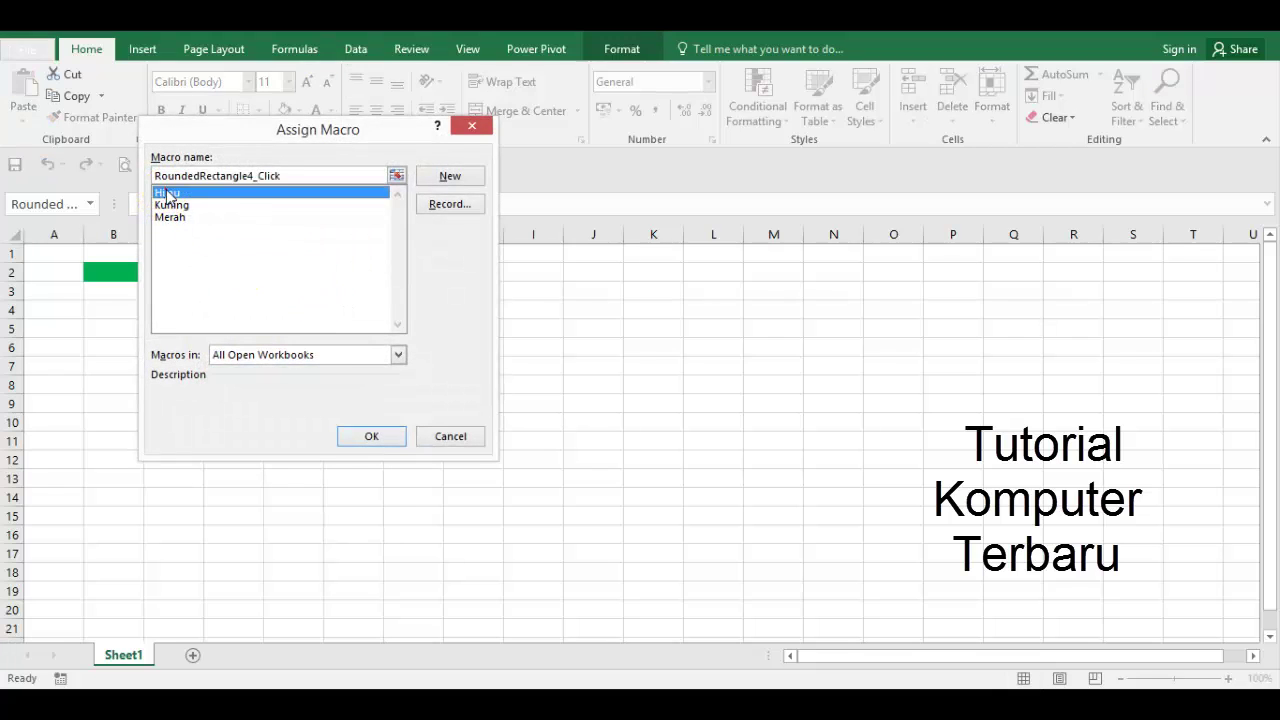
pyautogui.click(372, 440)
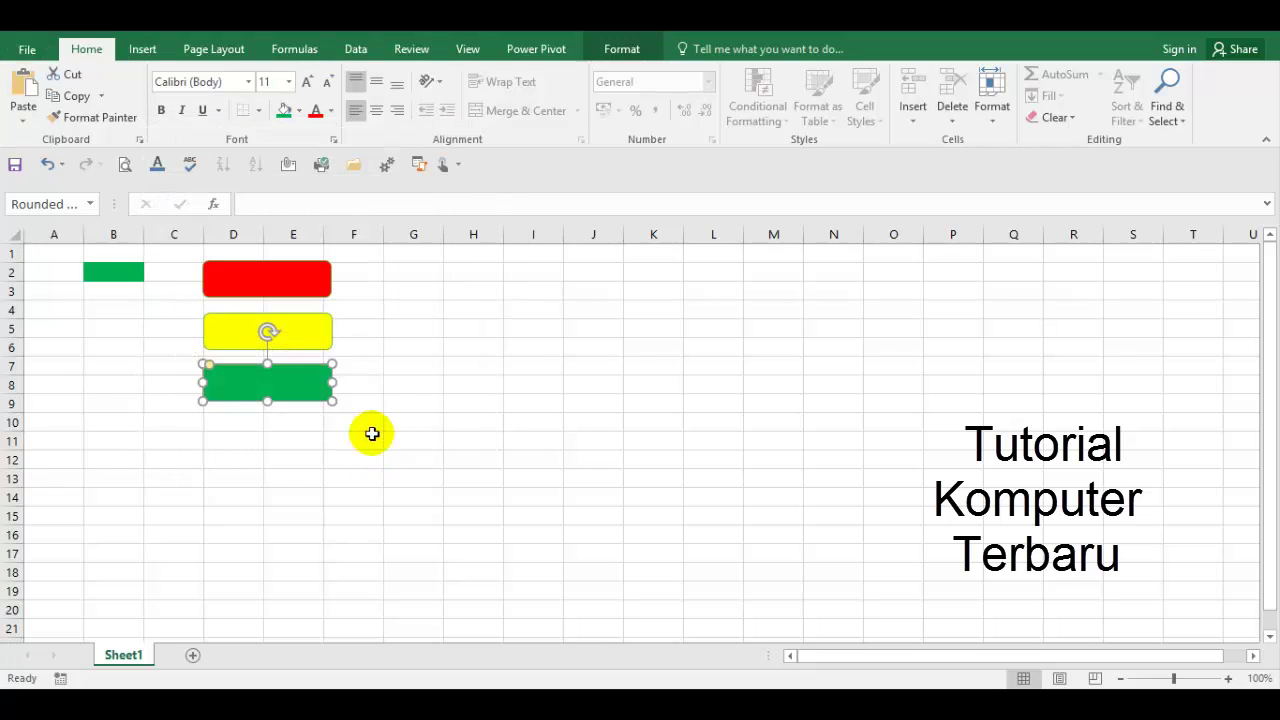
pyautogui.click(418, 446)
# - Use the red button to fill G11, then fill G5 green with the green button
pyautogui.click(275, 285)
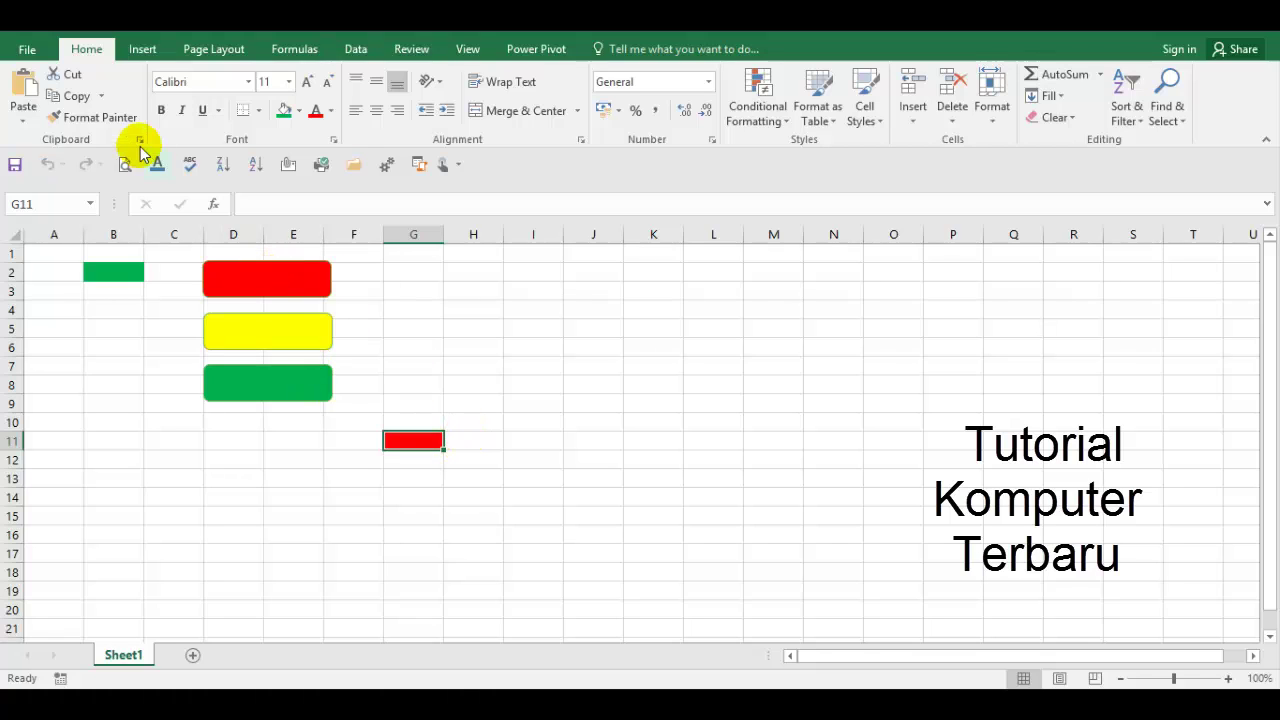
pyautogui.click(121, 270)
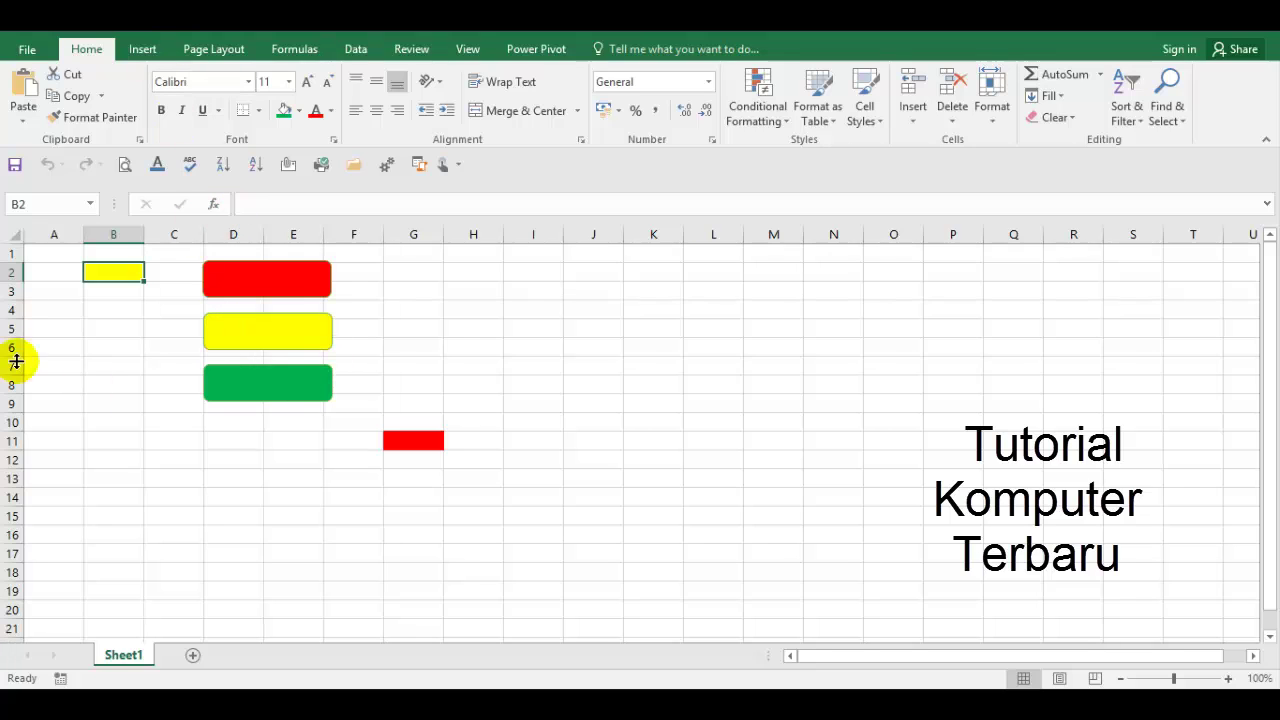
pyautogui.click(425, 327)
pyautogui.click(320, 400)
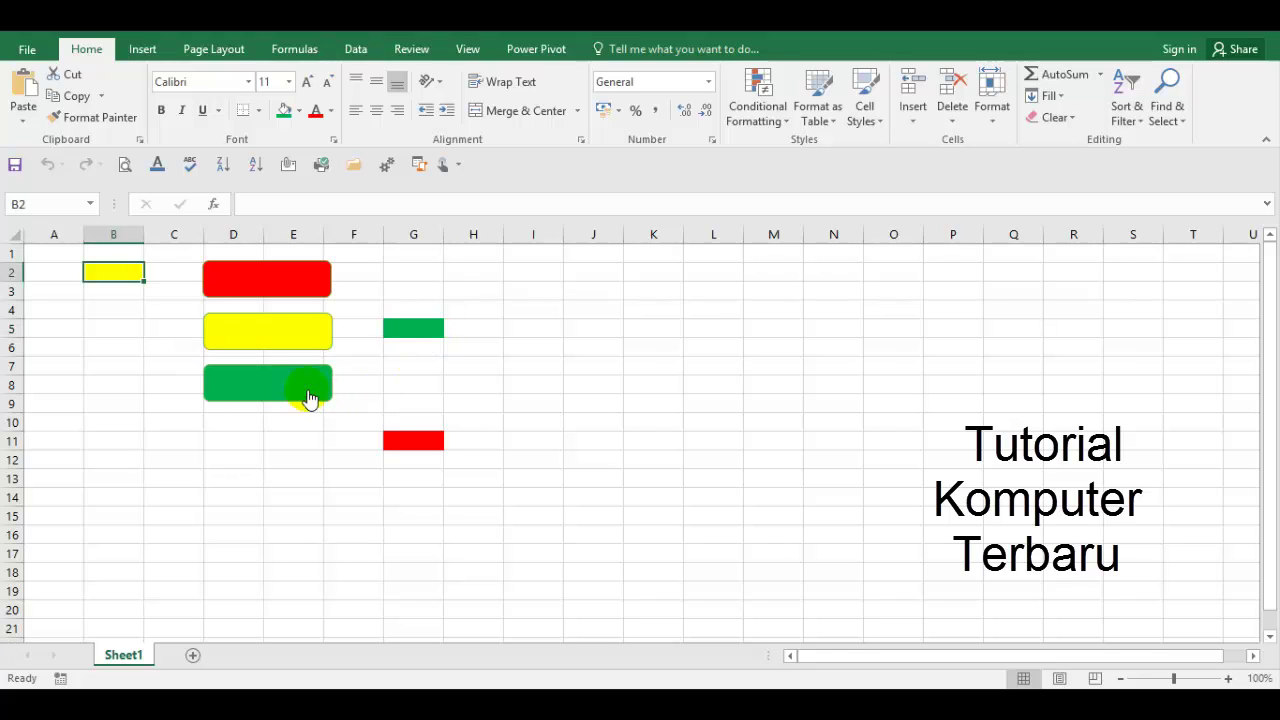
# - Select B13:B17 and fill it yellow with the yellow button, then select D12
pyautogui.click(123, 400)
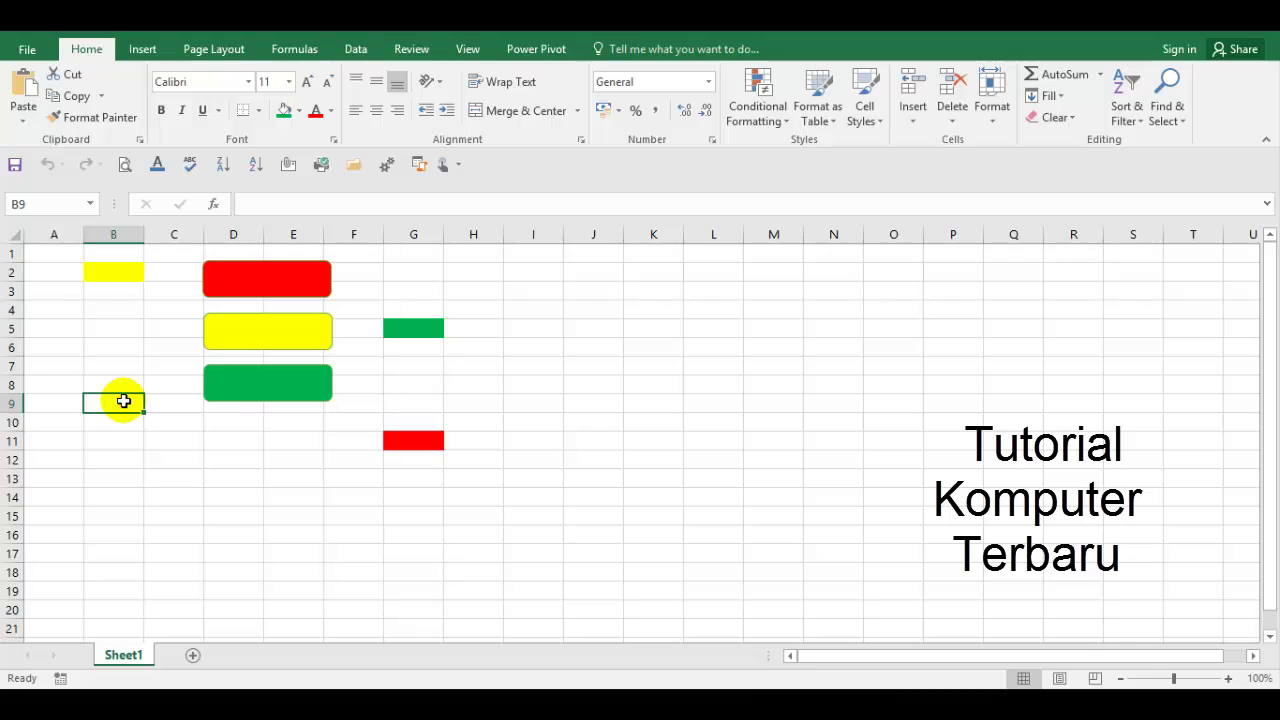
pyautogui.click(107, 474)
pyautogui.moveTo(107, 474); pyautogui.dragTo(115, 561)
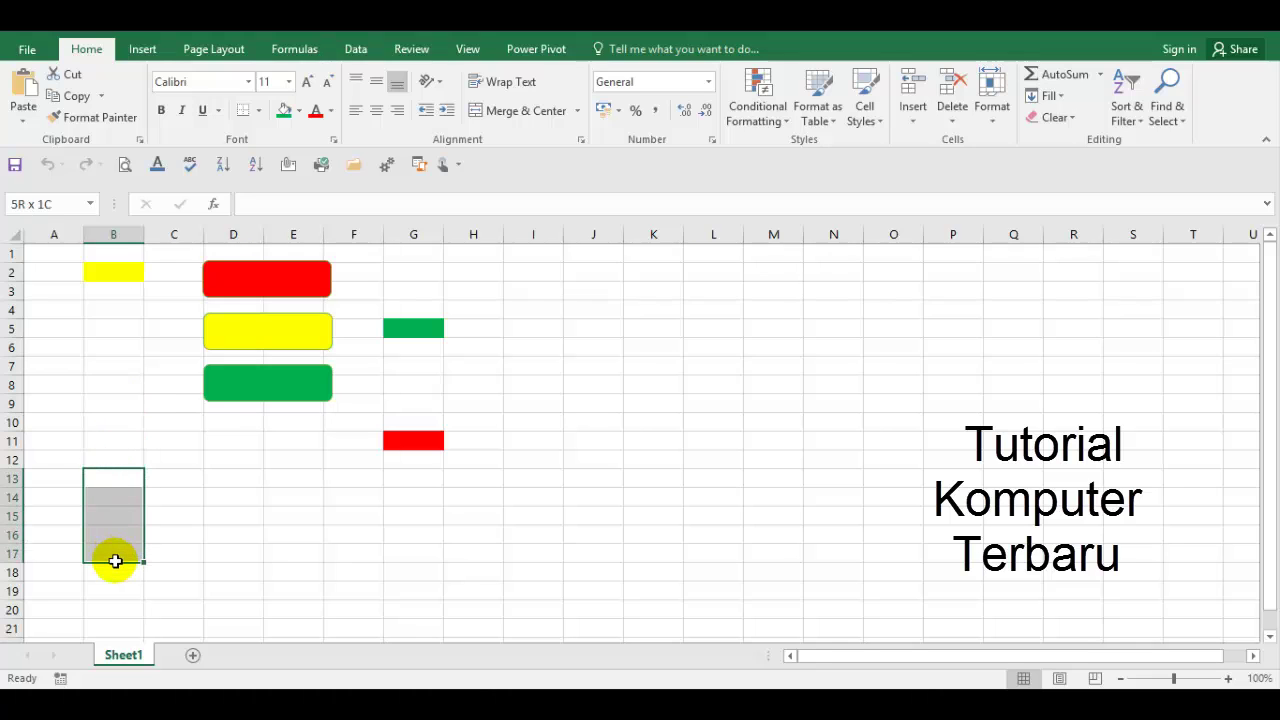
pyautogui.click(283, 337)
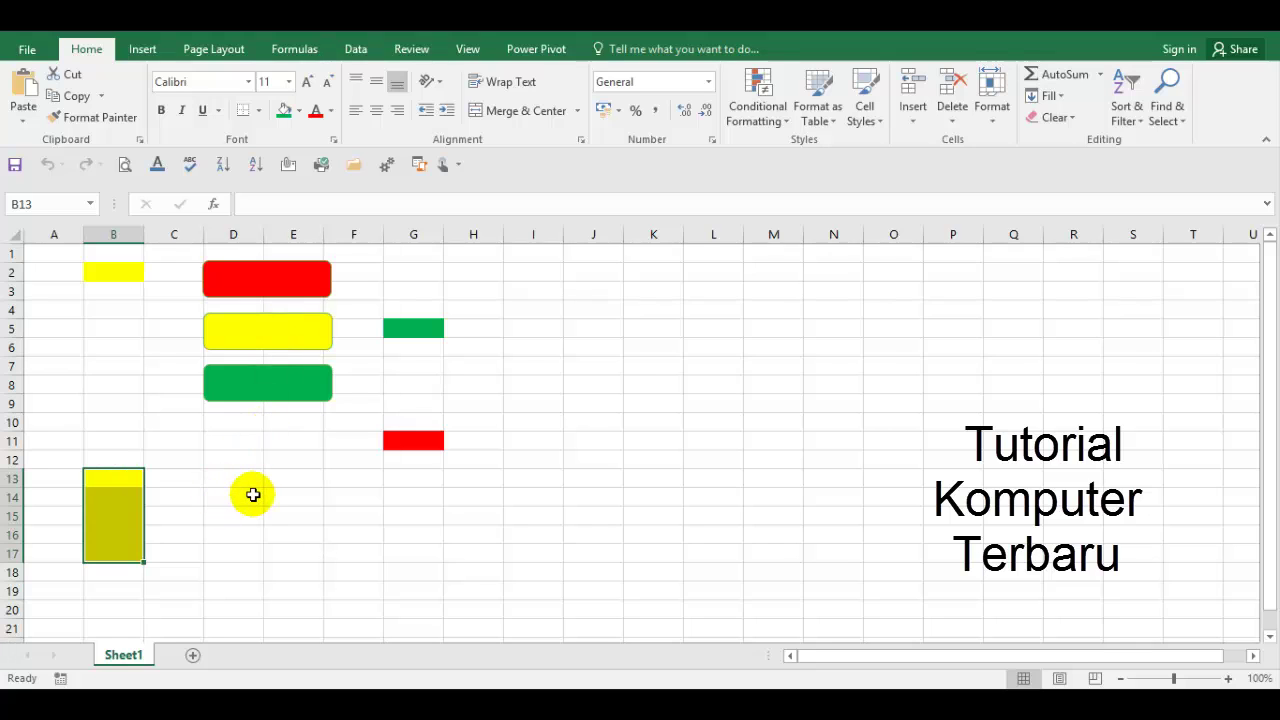
pyautogui.click(253, 495)
pyautogui.click(234, 455)
# - Fill D12:D19 green and E12:E19 red using the macro buttons
pyautogui.moveTo(237, 460); pyautogui.dragTo(227, 585)
pyautogui.click(261, 374)
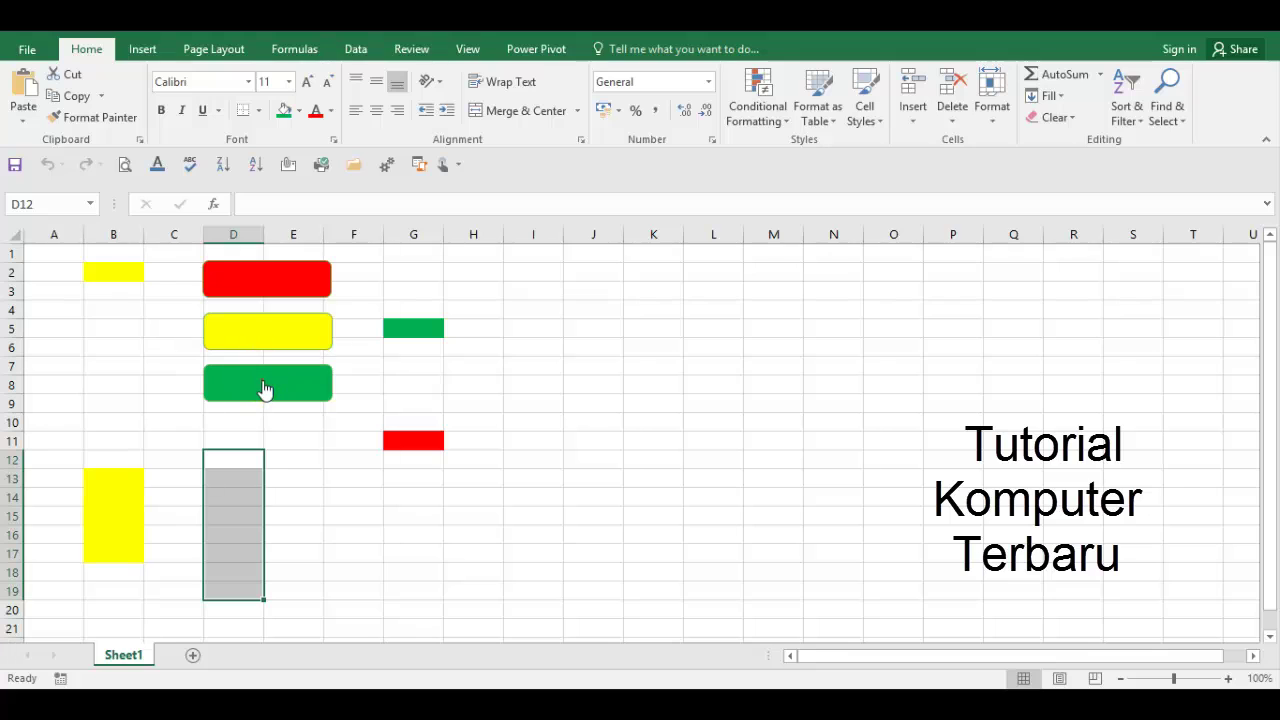
pyautogui.click(265, 389)
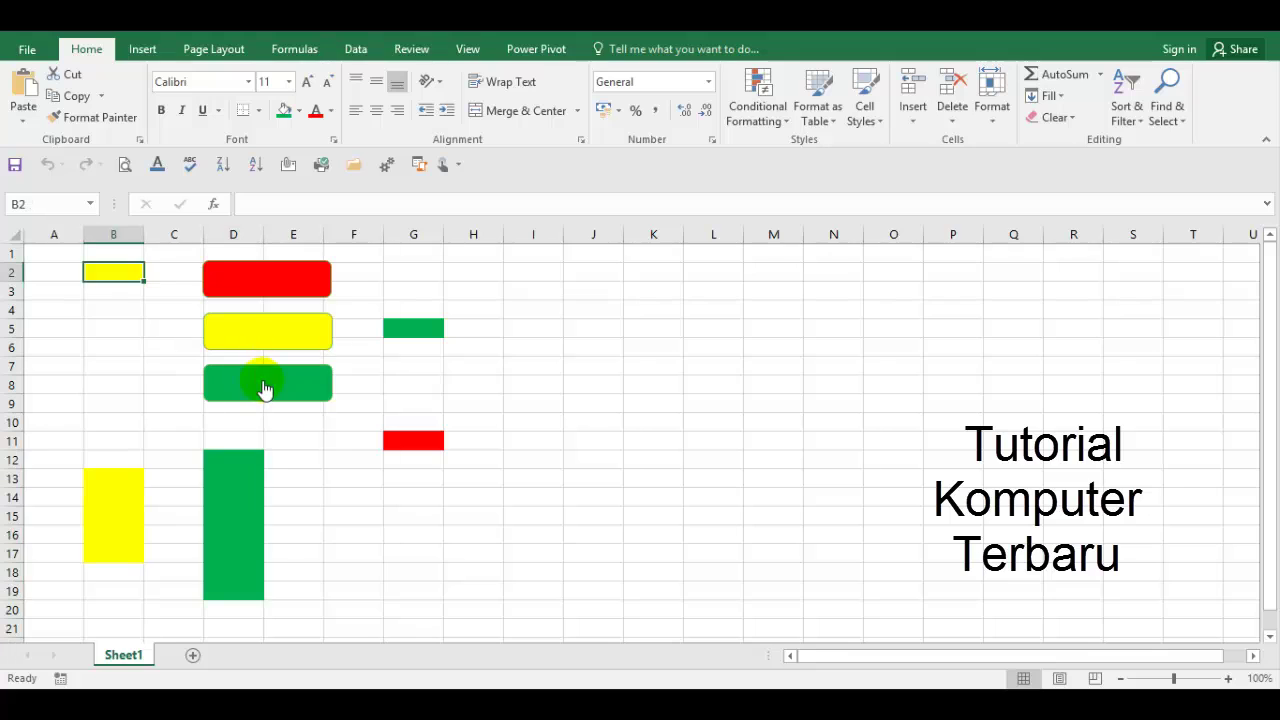
pyautogui.click(301, 453)
pyautogui.moveTo(301, 453); pyautogui.dragTo(301, 596)
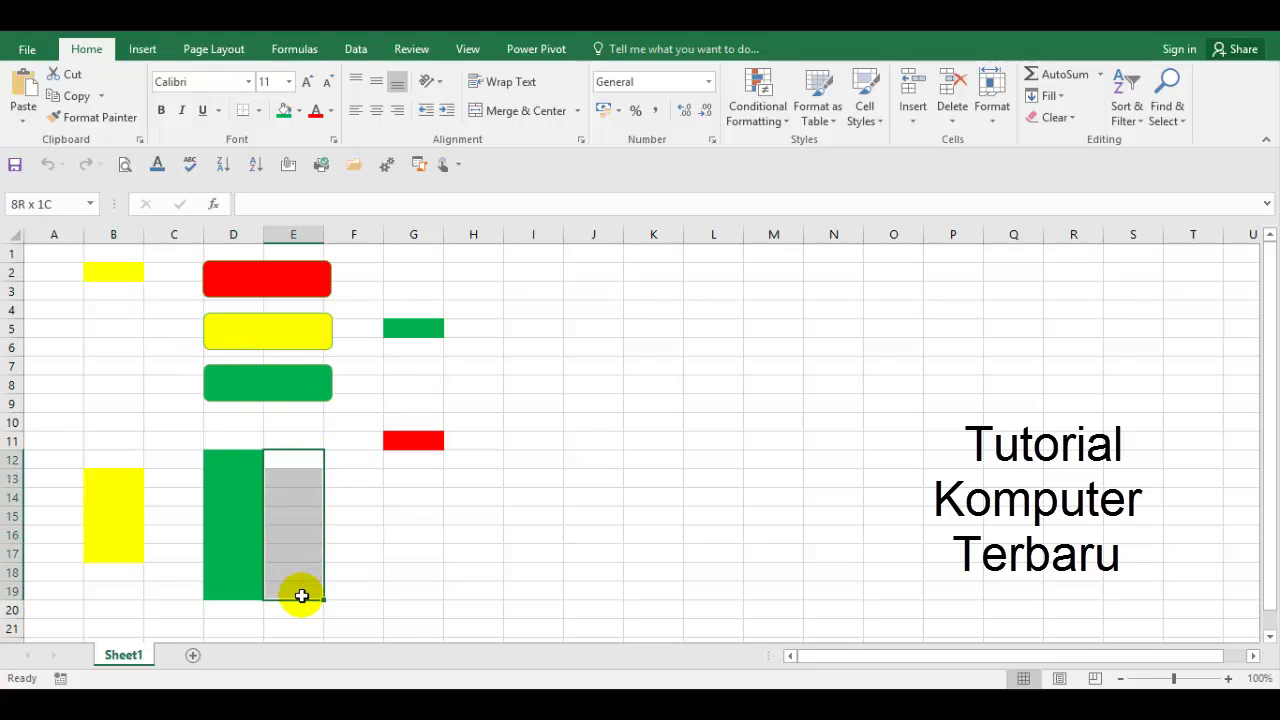
pyautogui.click(296, 291)
pyautogui.click(296, 286)
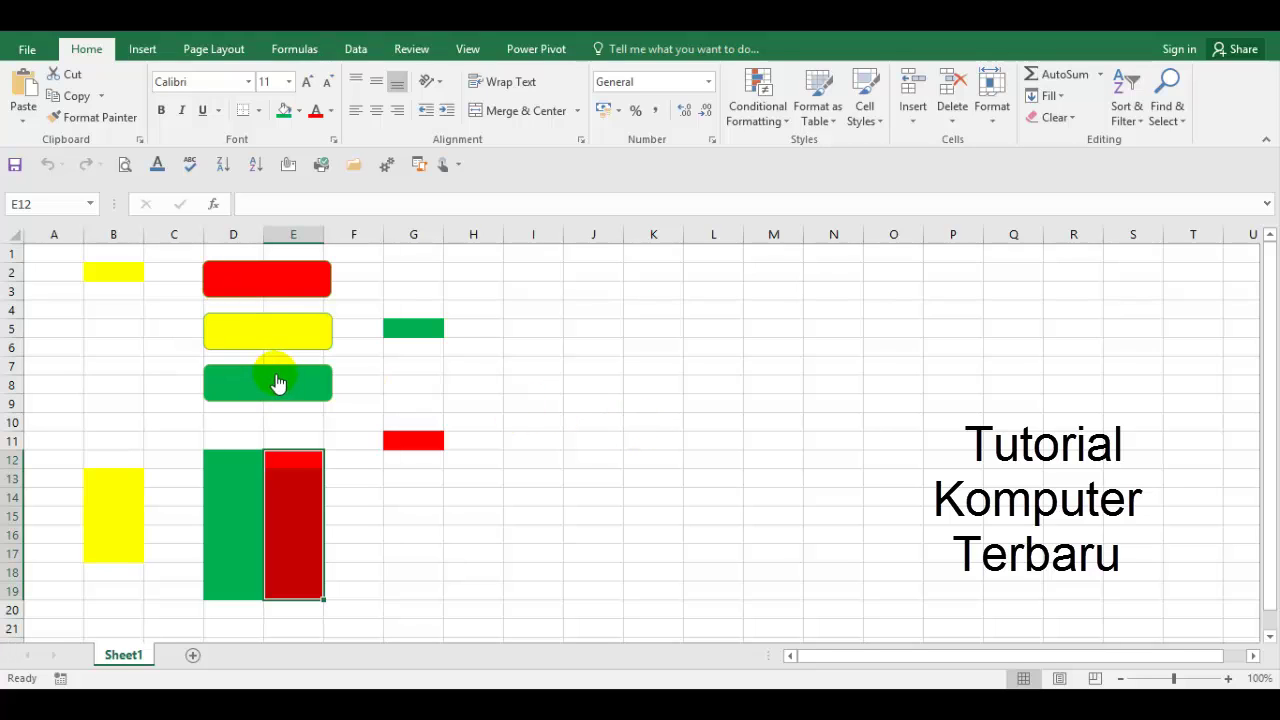
# - Fill I6:N15 green, I17:N17 red, I3:N3 yellow and P3:P17 red with the buttons
pyautogui.moveTo(526, 355)
pyautogui.mouseDown()
pyautogui.moveTo(839, 484)
pyautogui.moveTo(835, 523)
pyautogui.mouseUp()
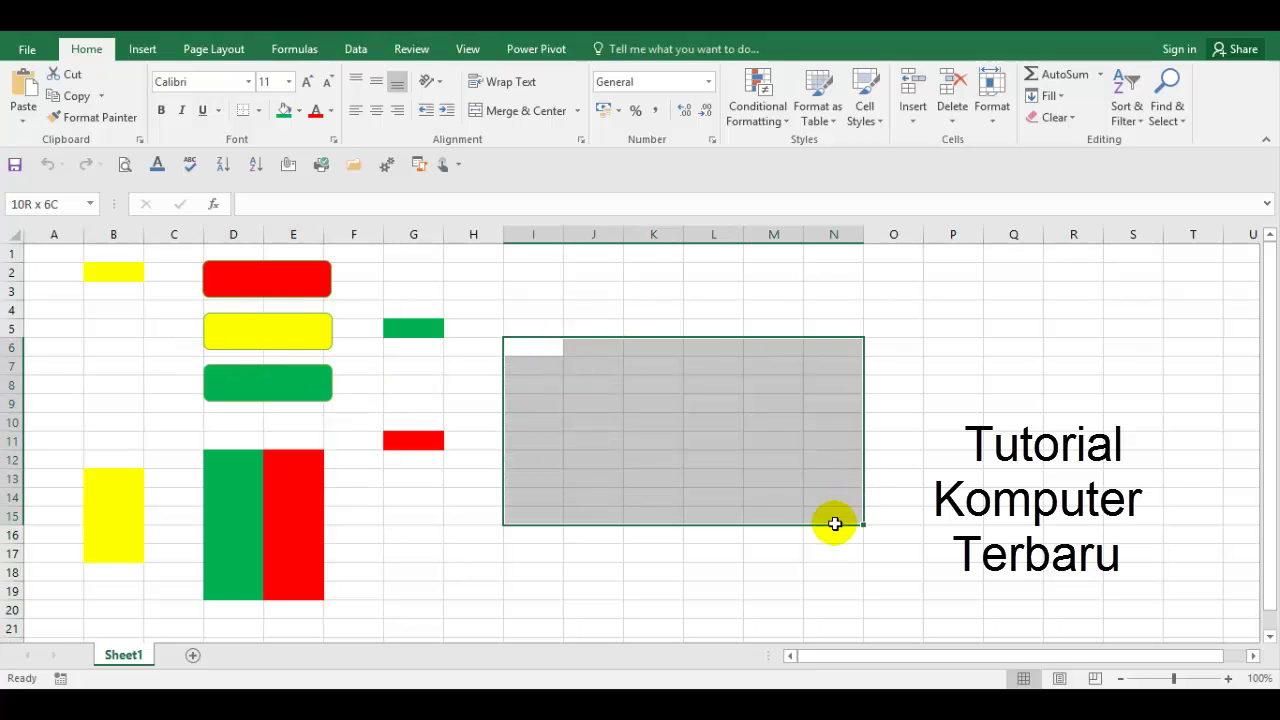
pyautogui.click(256, 393)
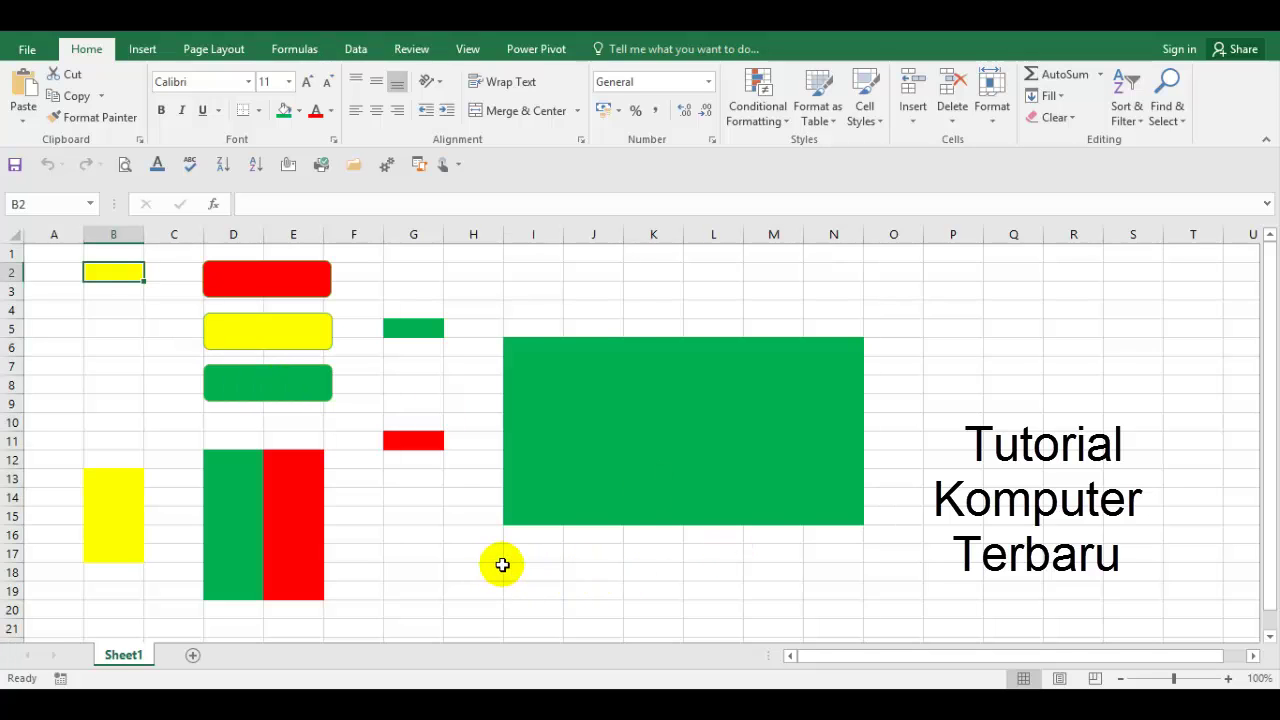
pyautogui.moveTo(505, 556); pyautogui.dragTo(851, 556)
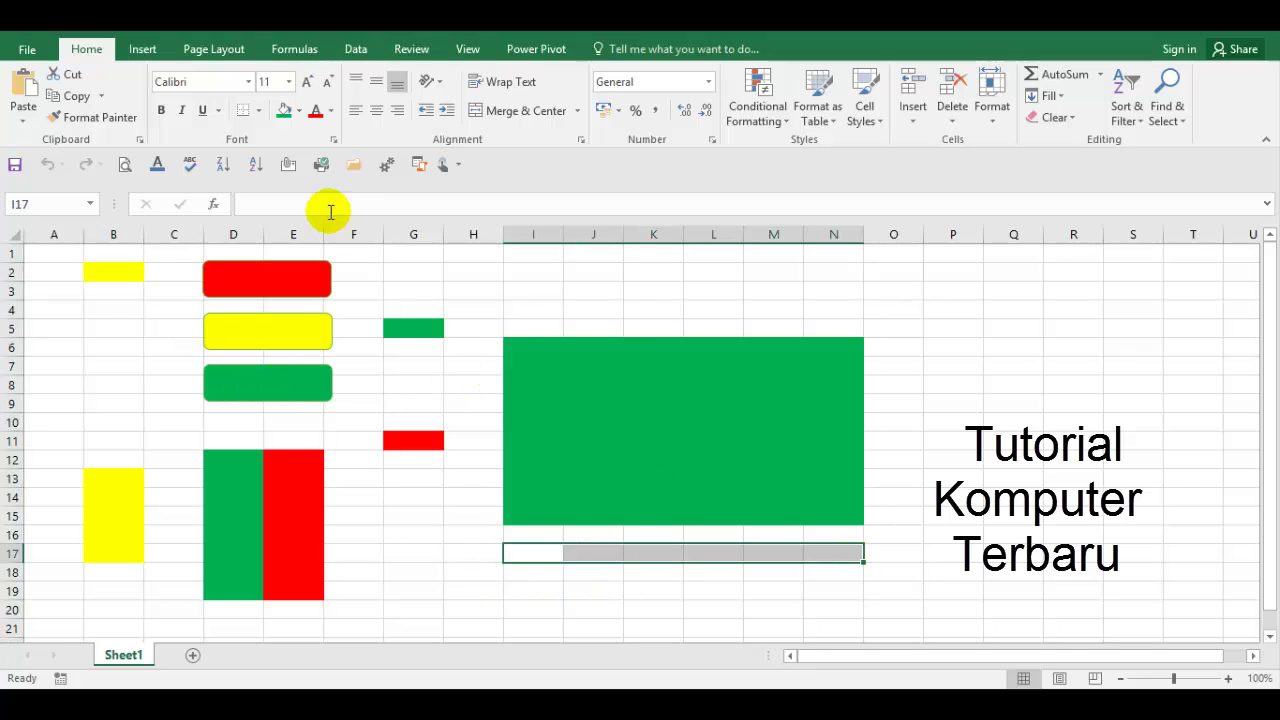
pyautogui.click(283, 290)
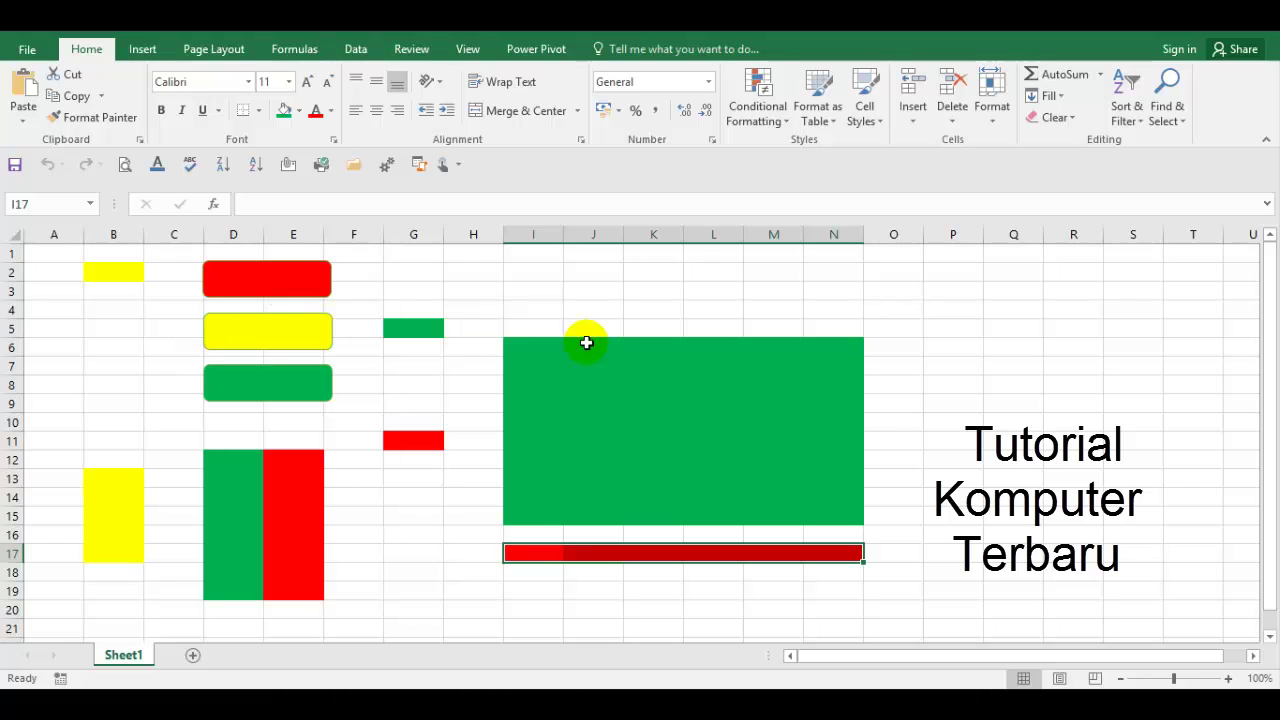
pyautogui.moveTo(523, 291); pyautogui.dragTo(849, 285)
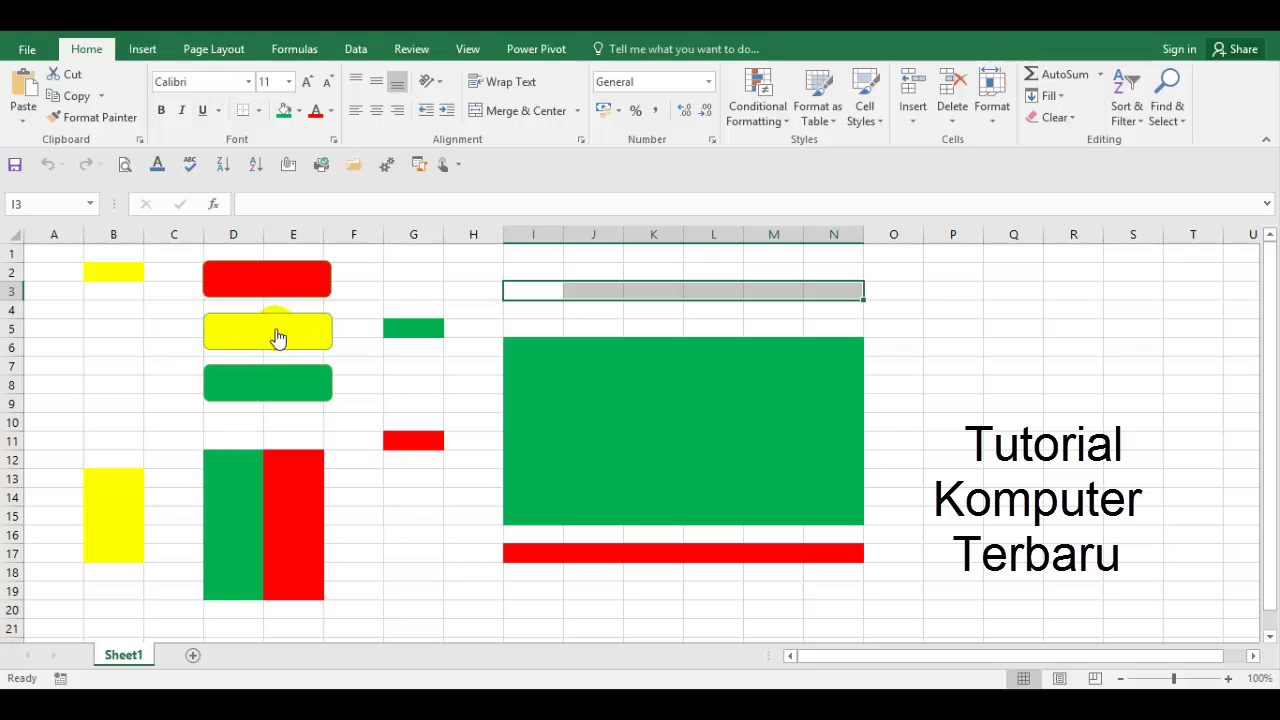
pyautogui.click(275, 330)
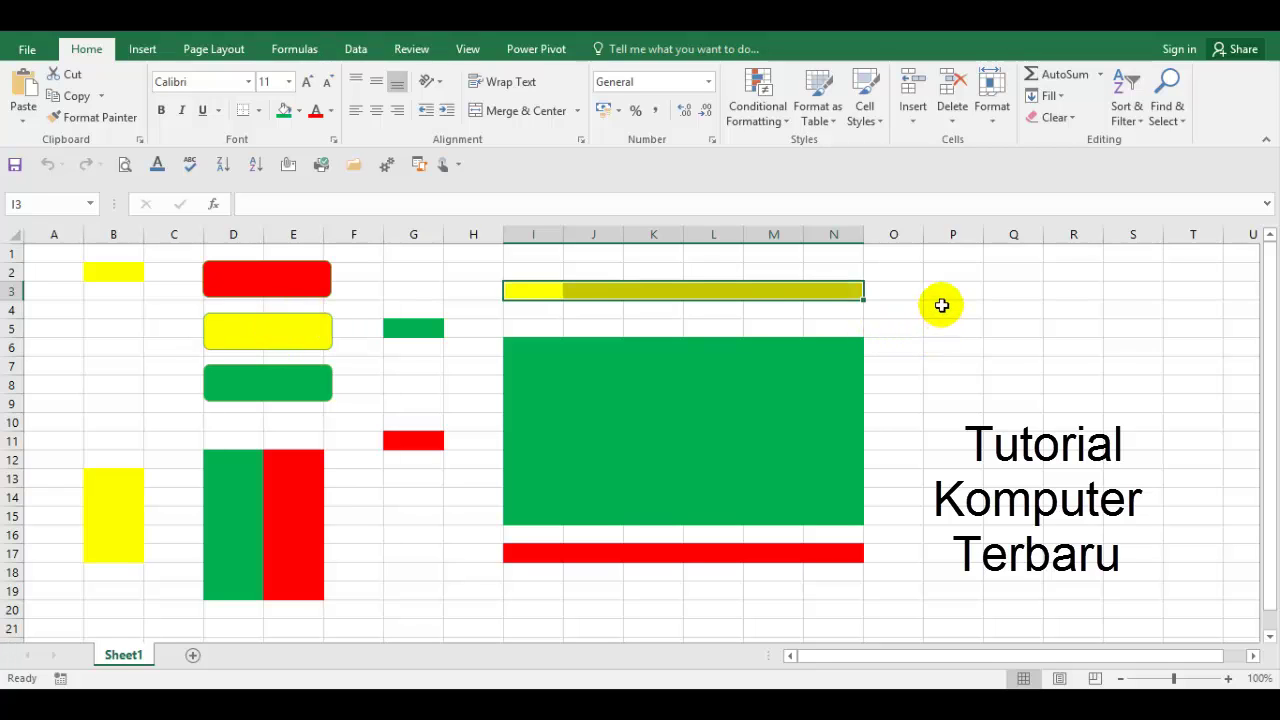
pyautogui.moveTo(946, 291); pyautogui.dragTo(966, 556)
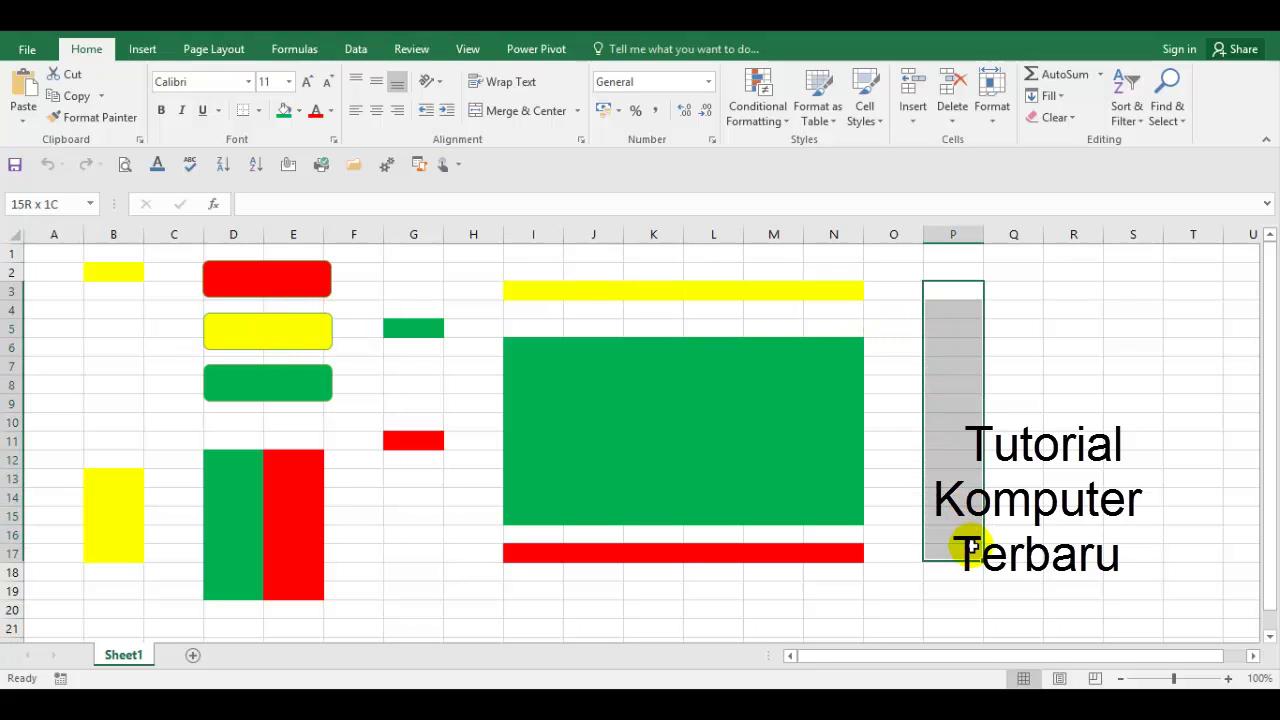
pyautogui.click(261, 291)
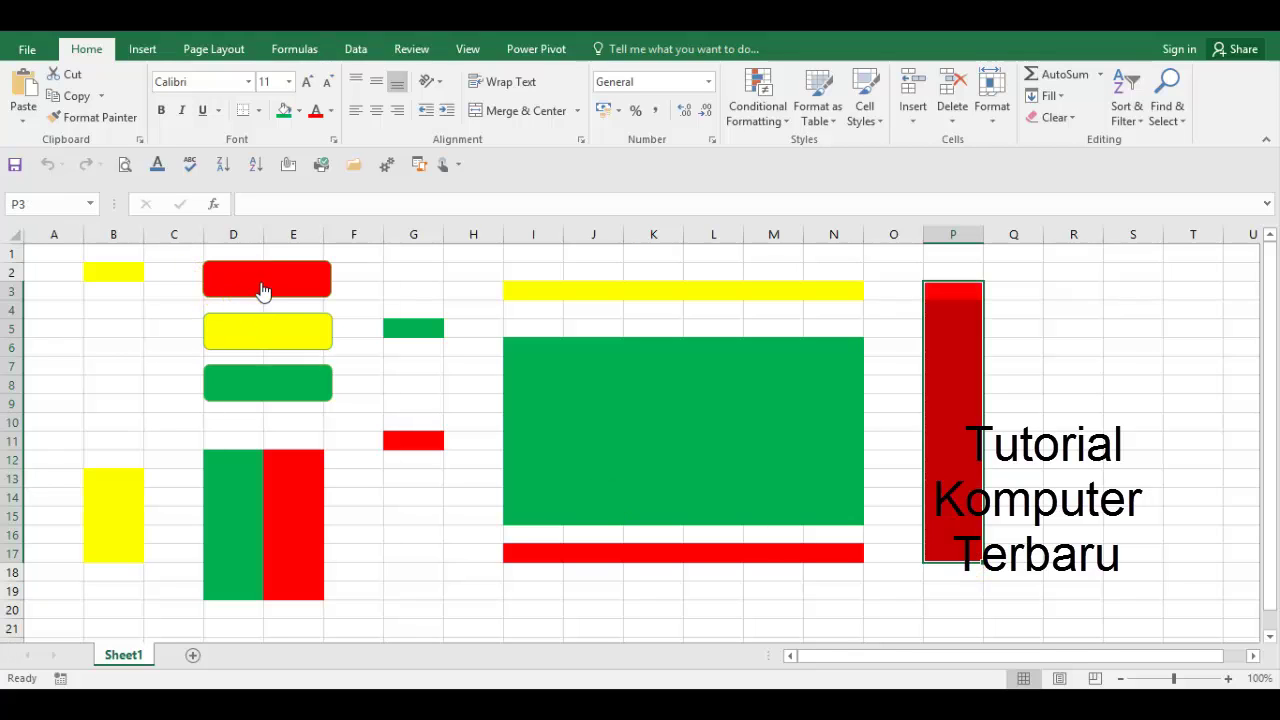